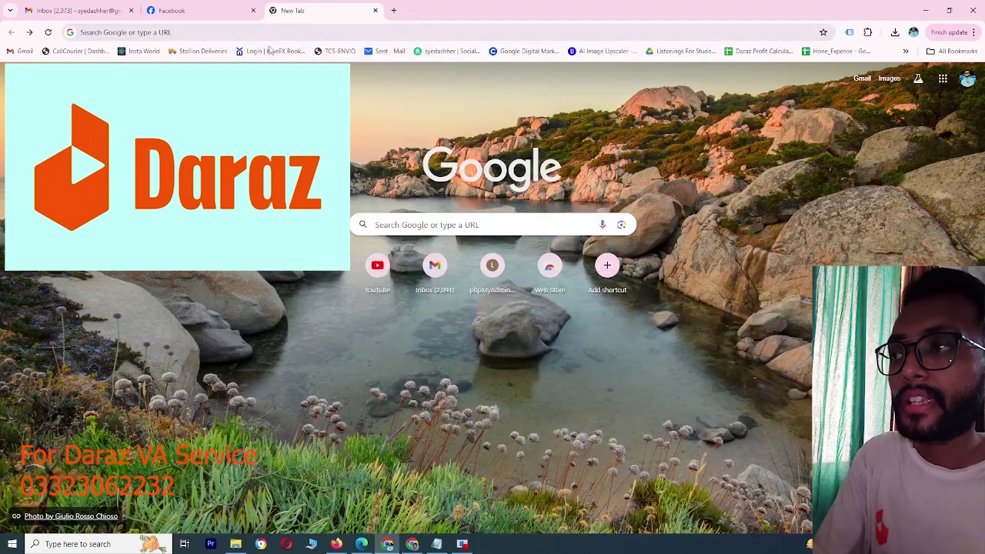
Search Google for 'daraz seller center' and open the official Daraz Seller Center site.
left_click(493, 227)
type("daraz seller center")
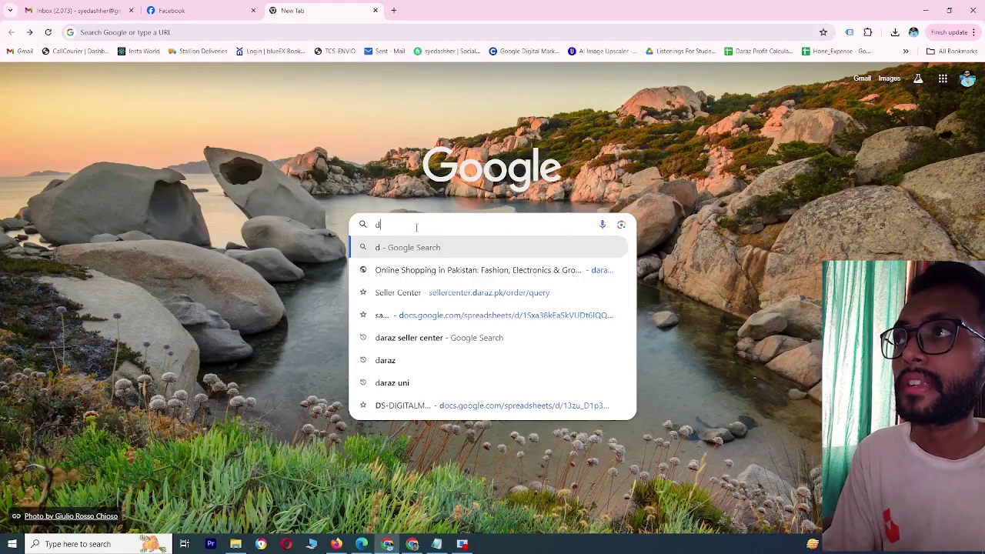
key("Return")
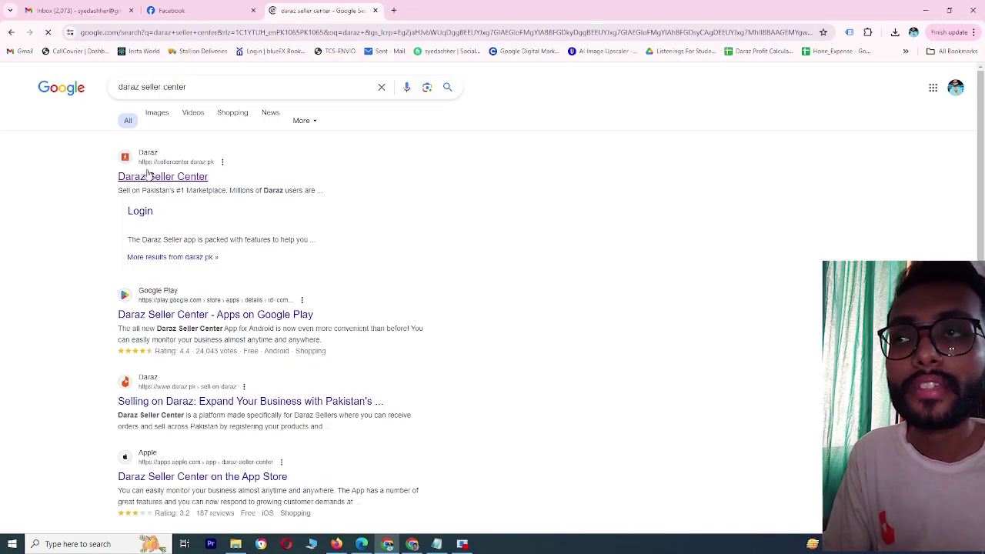
left_click(150, 177)
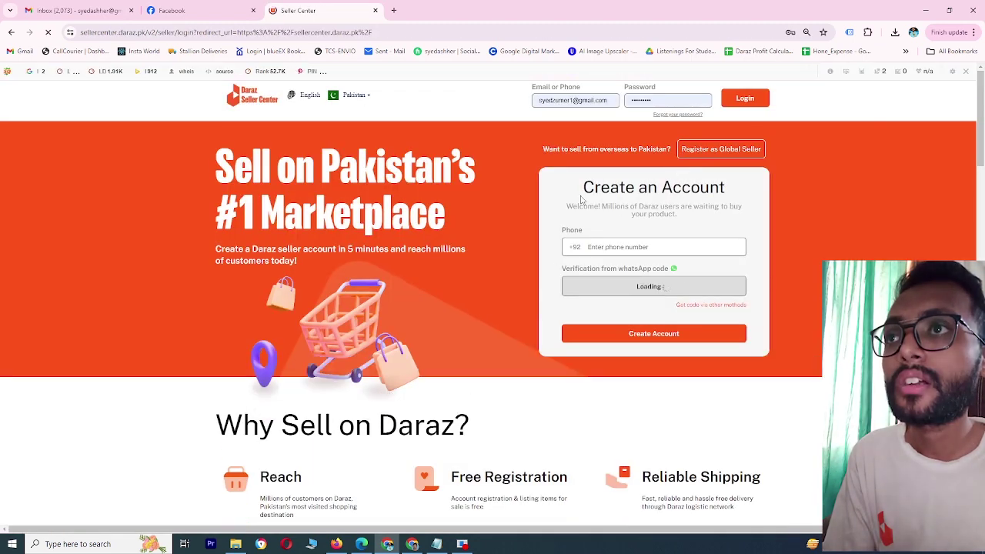
Enter the seller's mobile number in the Phone field and pass the slide-to-verify check.
left_click(655, 246)
left_click_drag(569, 195, 726, 189)
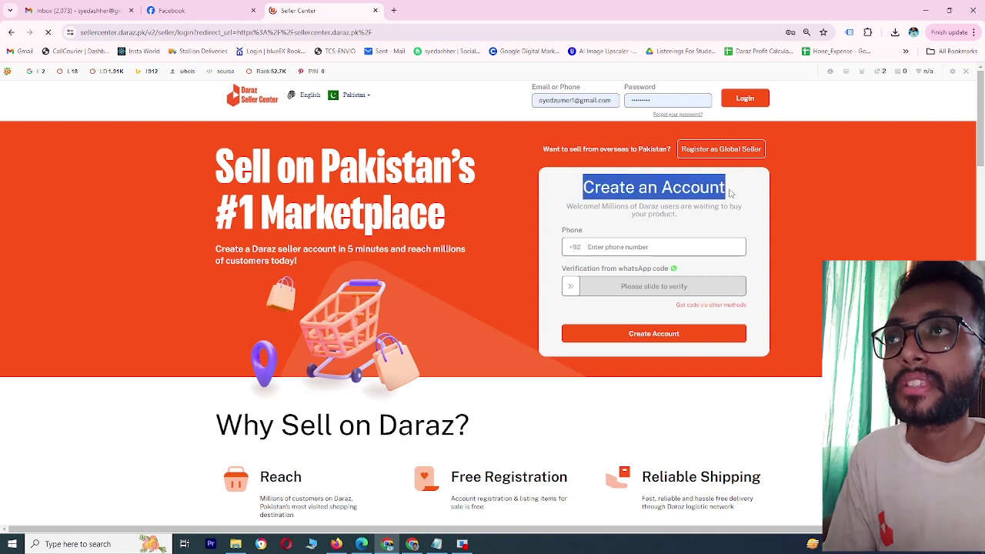
left_click(656, 248)
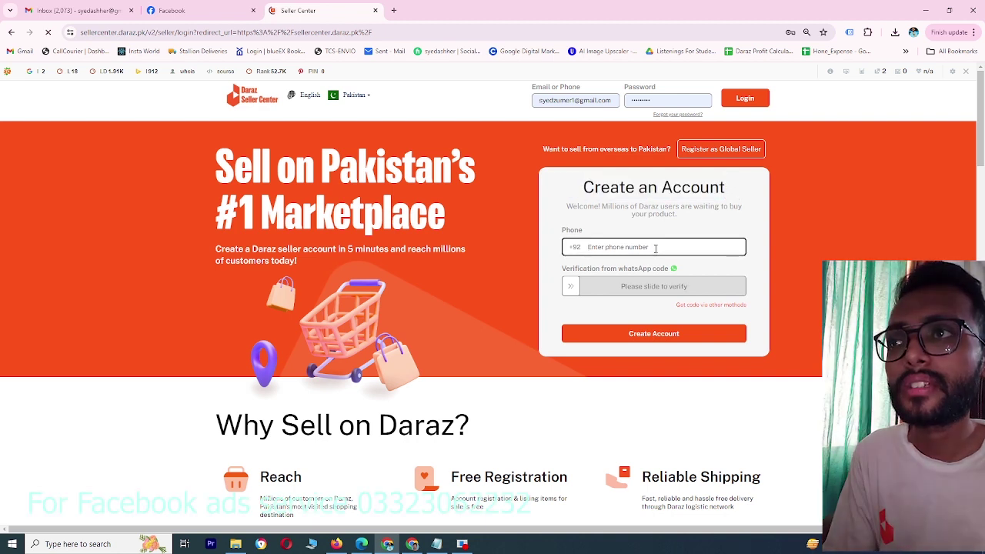
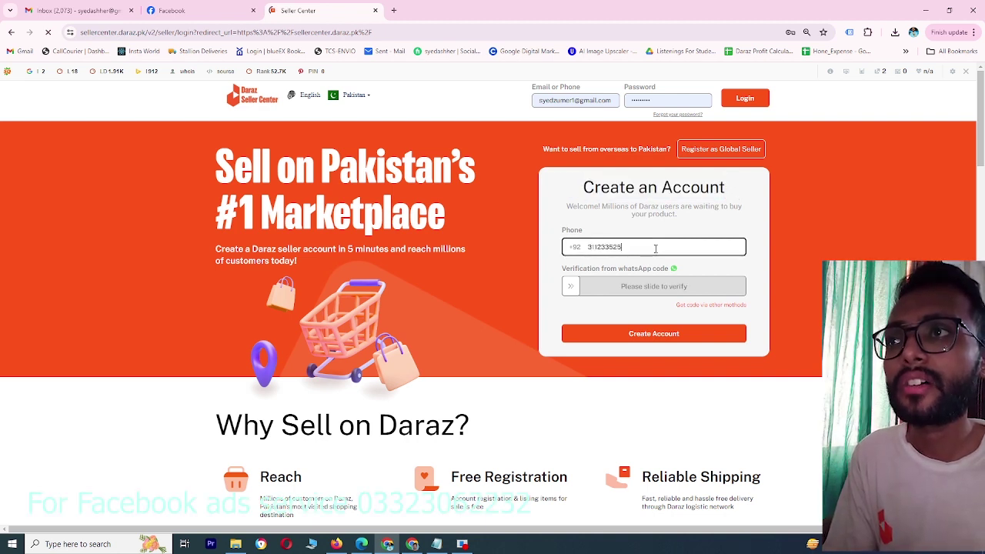
left_click_drag(571, 286, 738, 289)
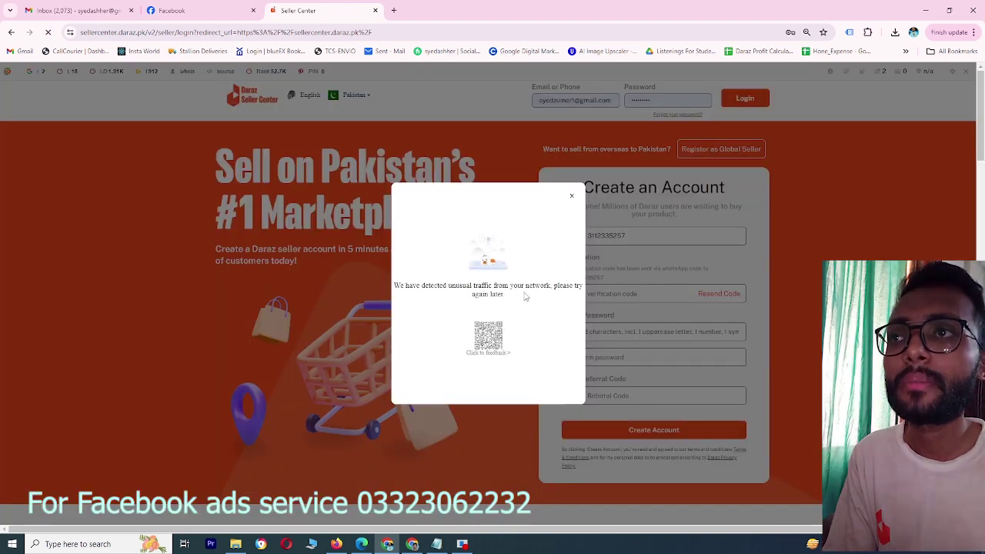
Submit 'Other' feedback with the note 'adsad' on the traffic error, then close the warning.
left_click(488, 349)
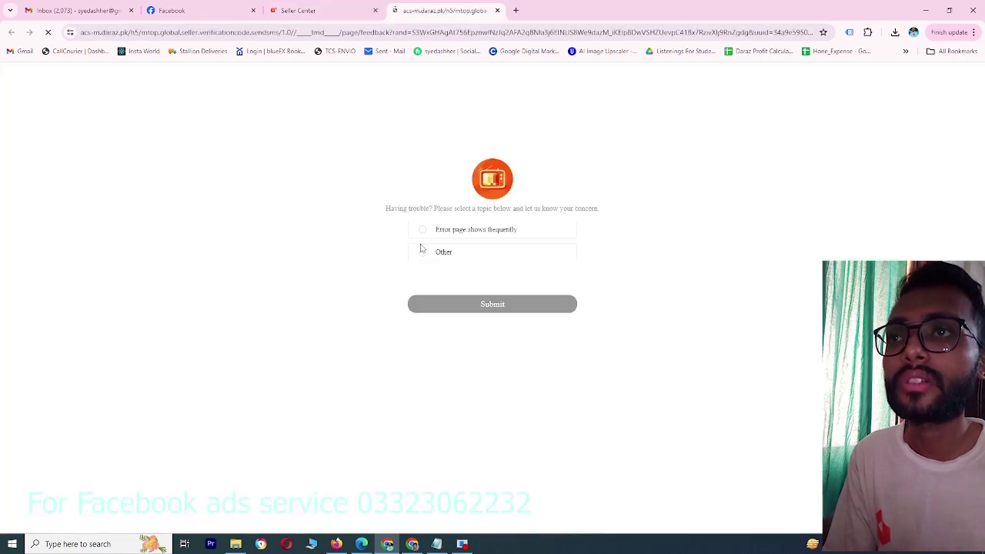
left_click(422, 252)
left_click(462, 291)
type("adsad")
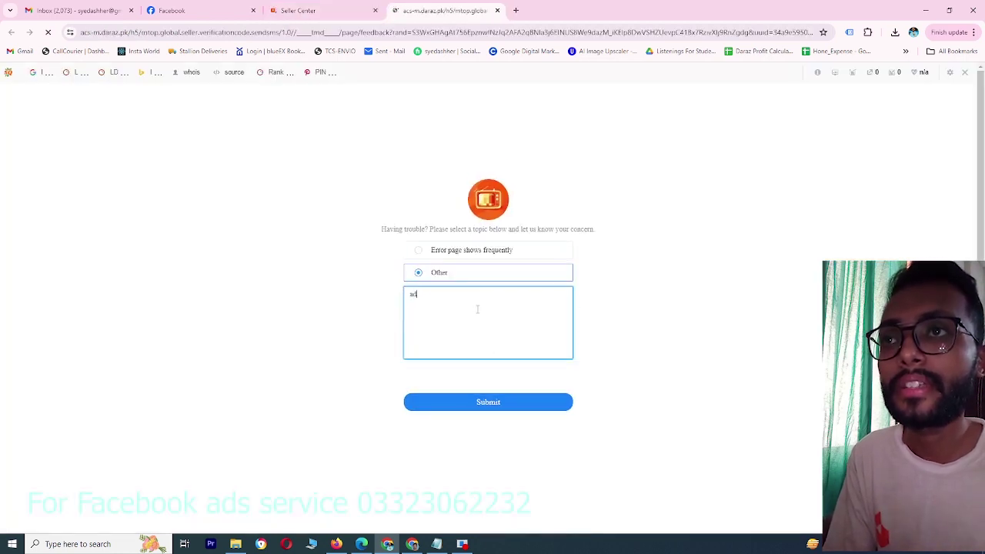
left_click(476, 400)
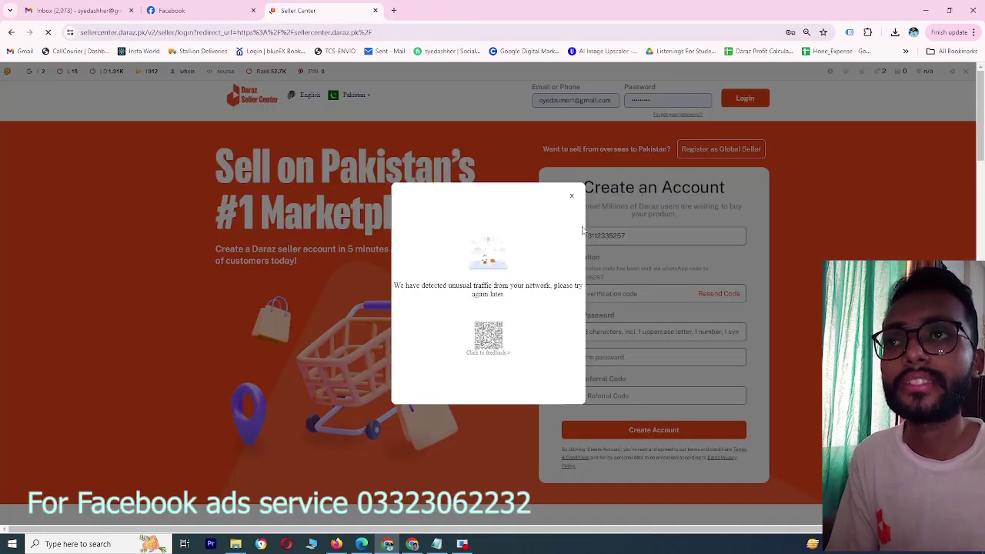
left_click(571, 198)
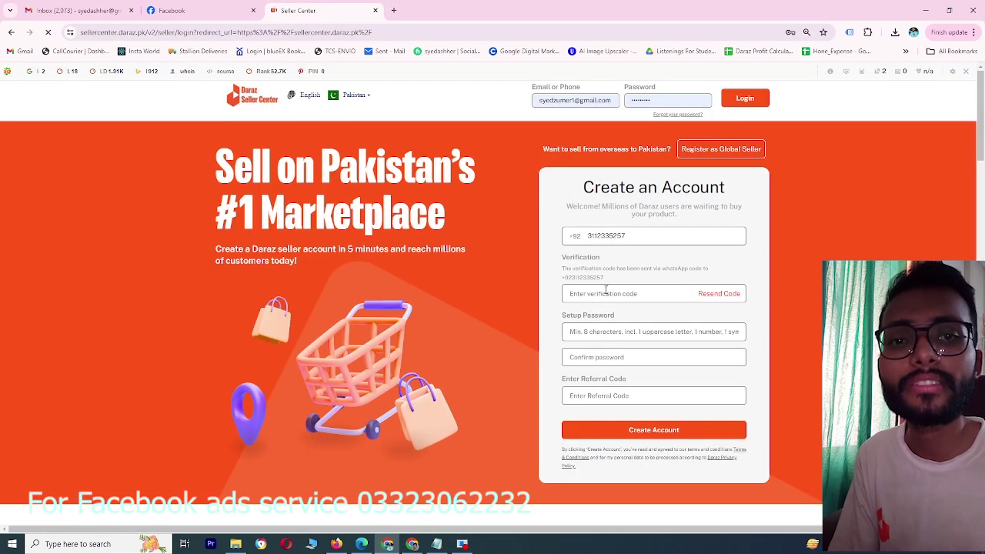
Request a new verification code, enter it, and set and confirm the account password.
left_click(714, 295)
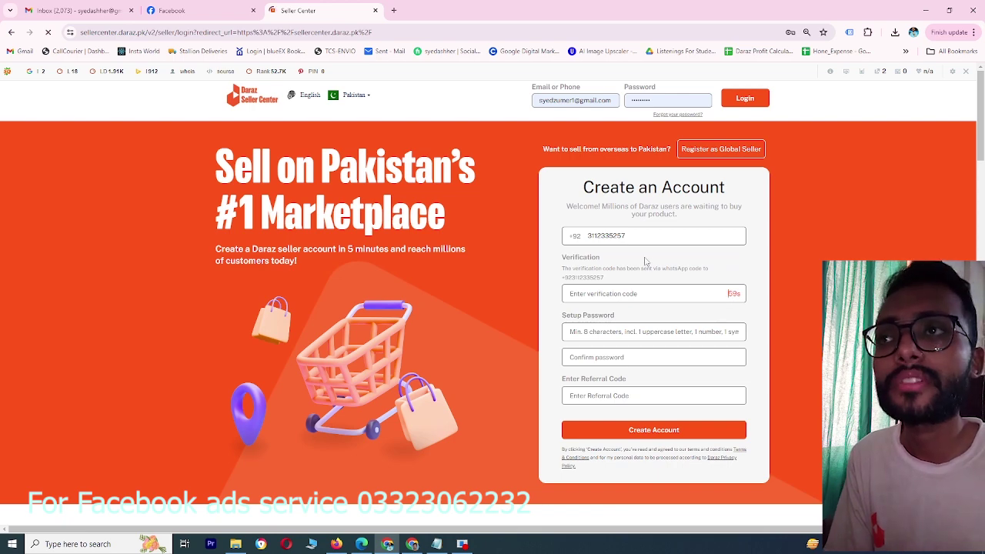
left_click(636, 294)
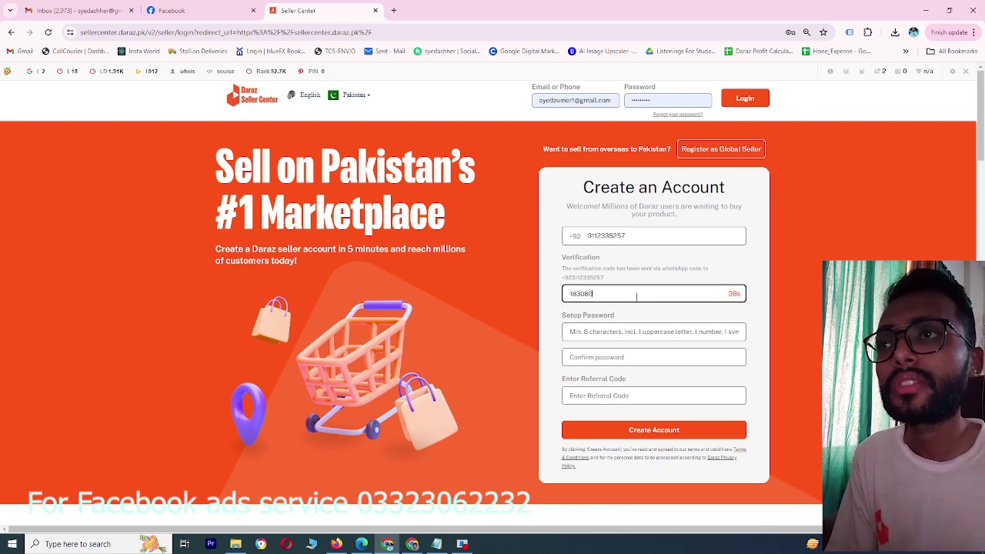
left_click(653, 327)
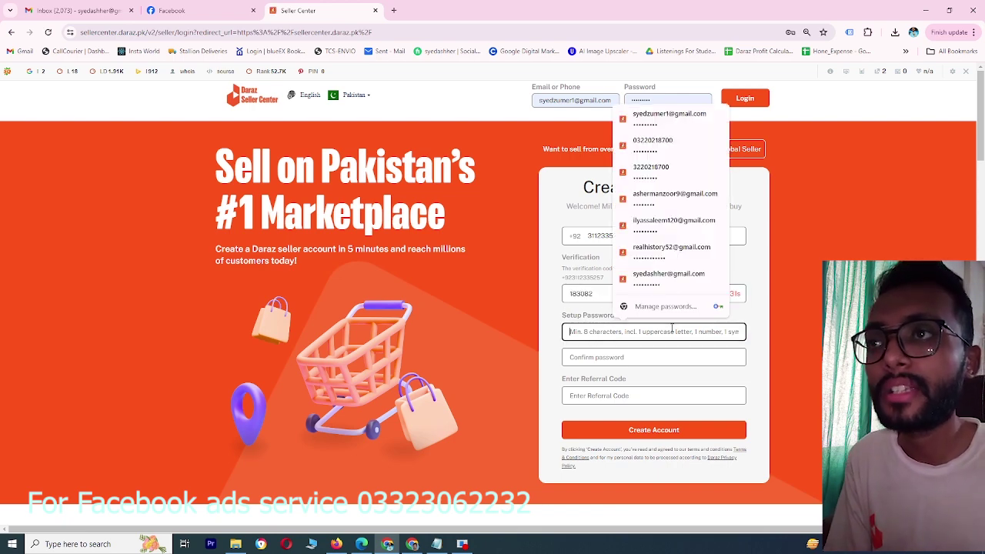
type("**")
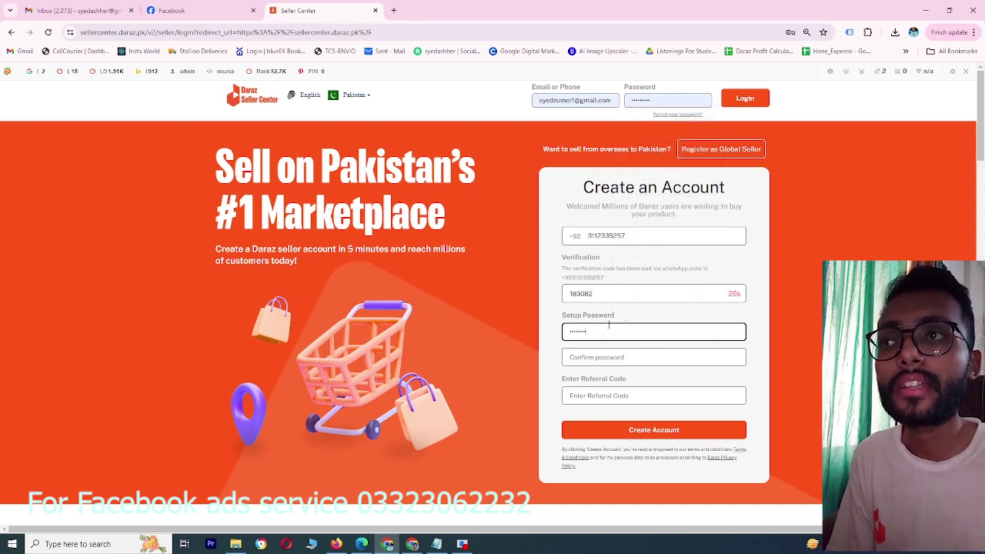
left_click(608, 357)
type("**")
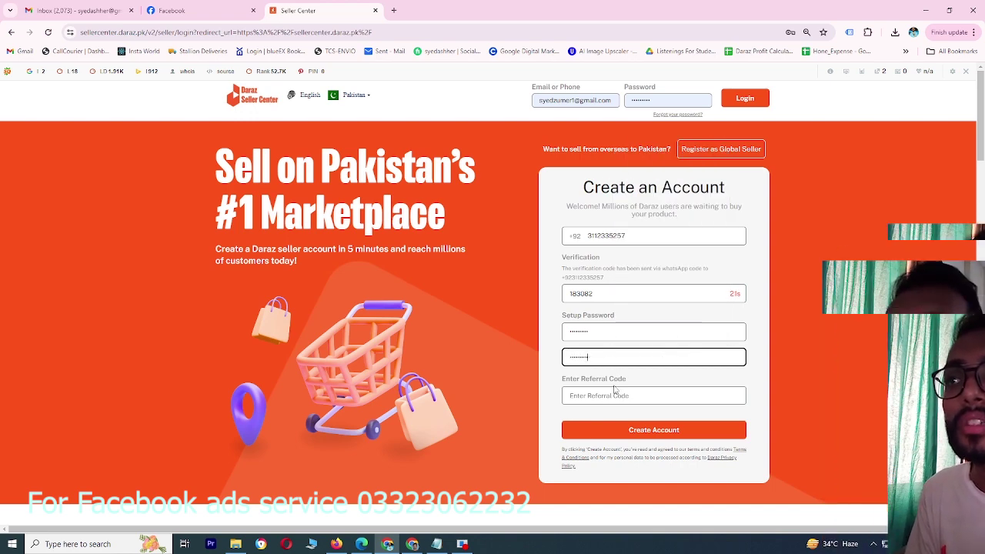
left_click(644, 395)
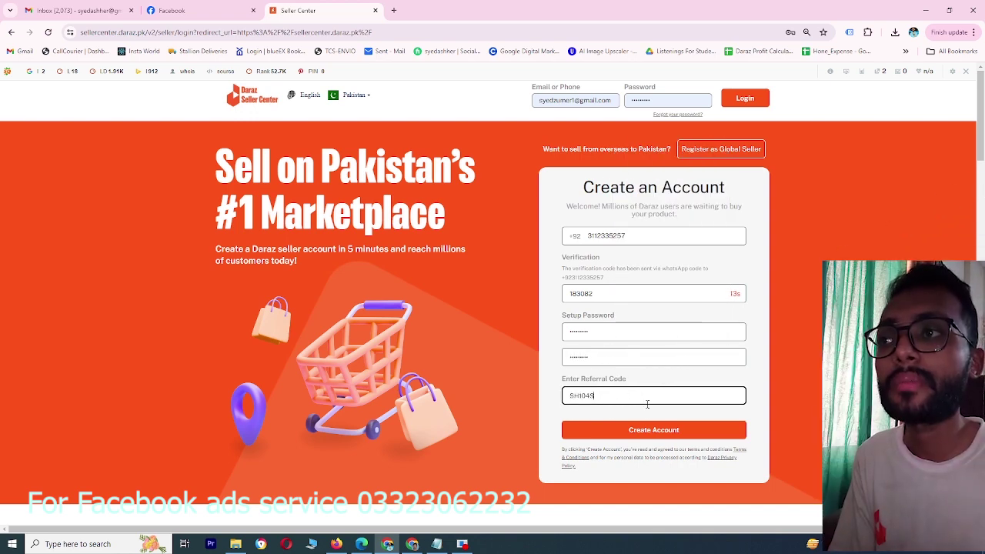
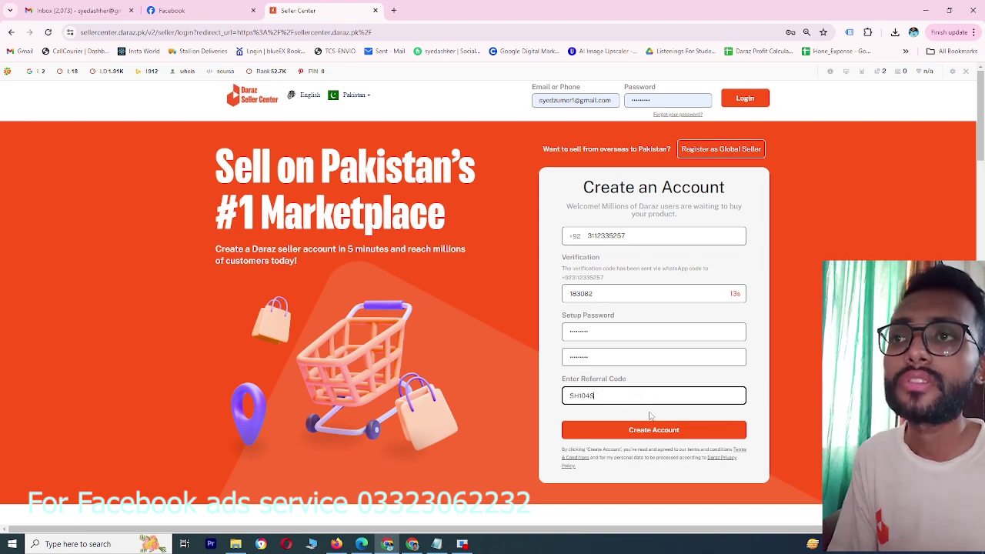
left_click(649, 429)
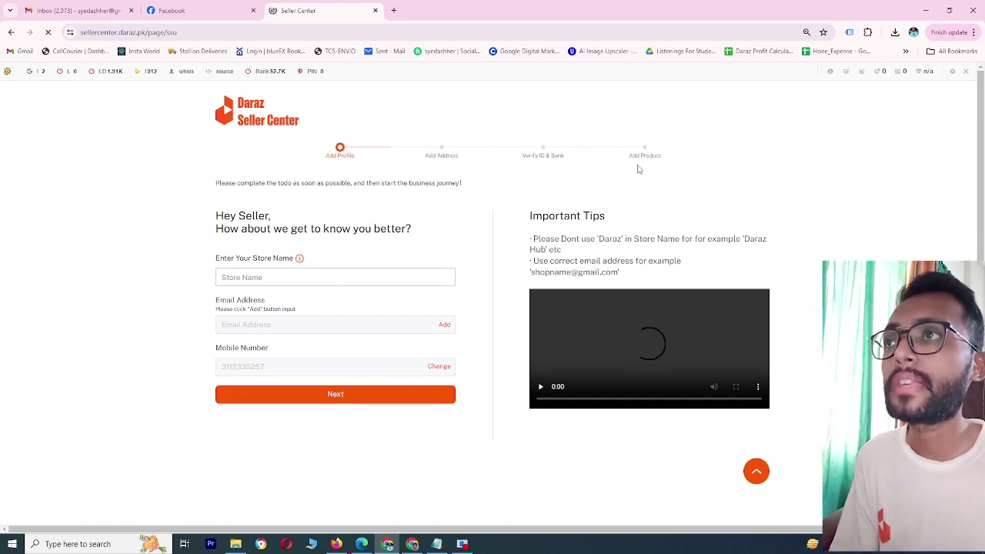
left_click(277, 277)
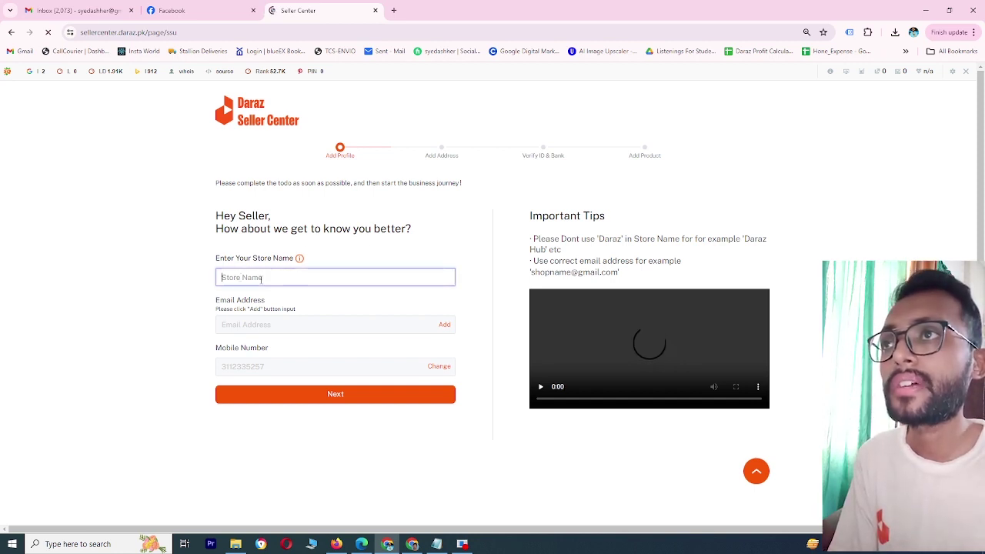
type("ahs")
key("BackSpace")
key("BackSpace")
key("BackSpace")
type("X")
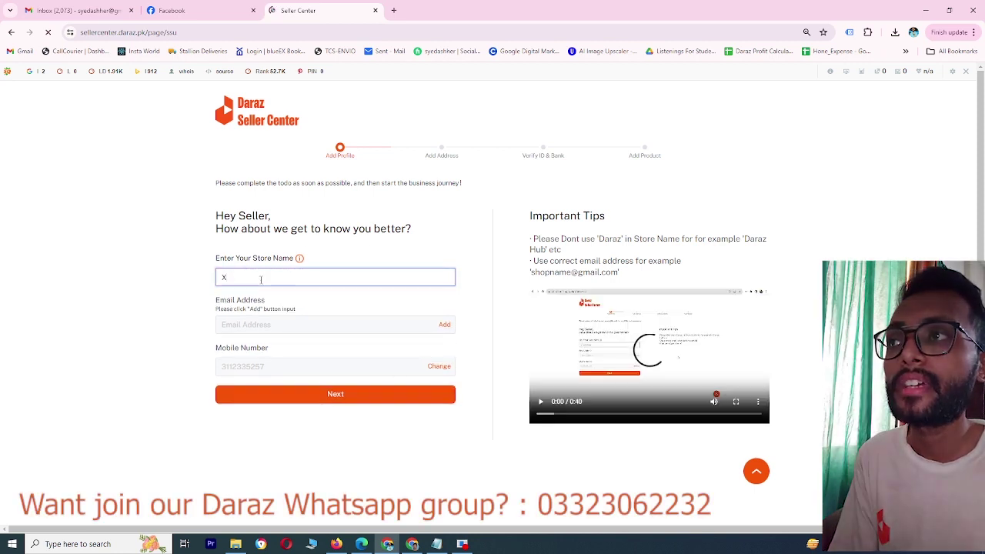
type("YZ Traders")
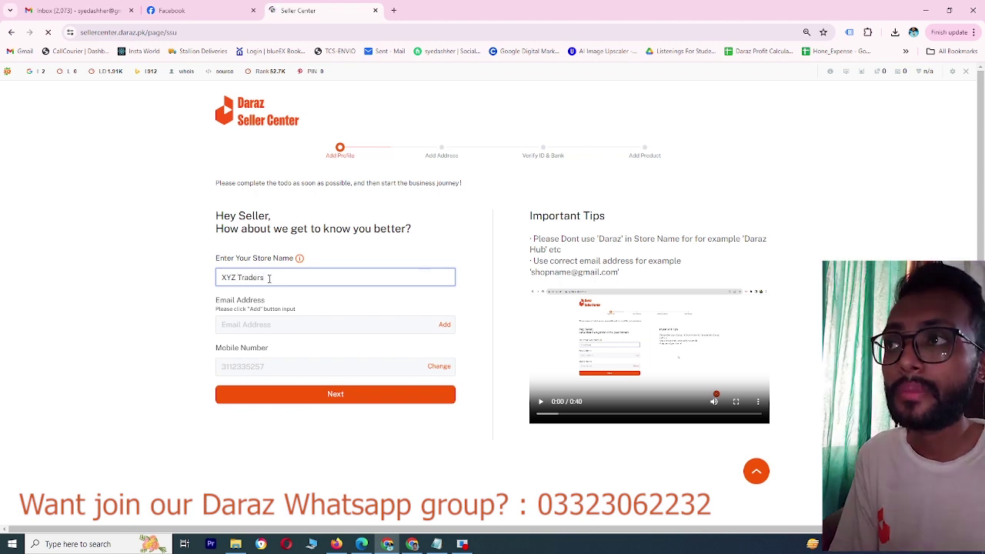
left_click_drag(268, 278, 217, 282)
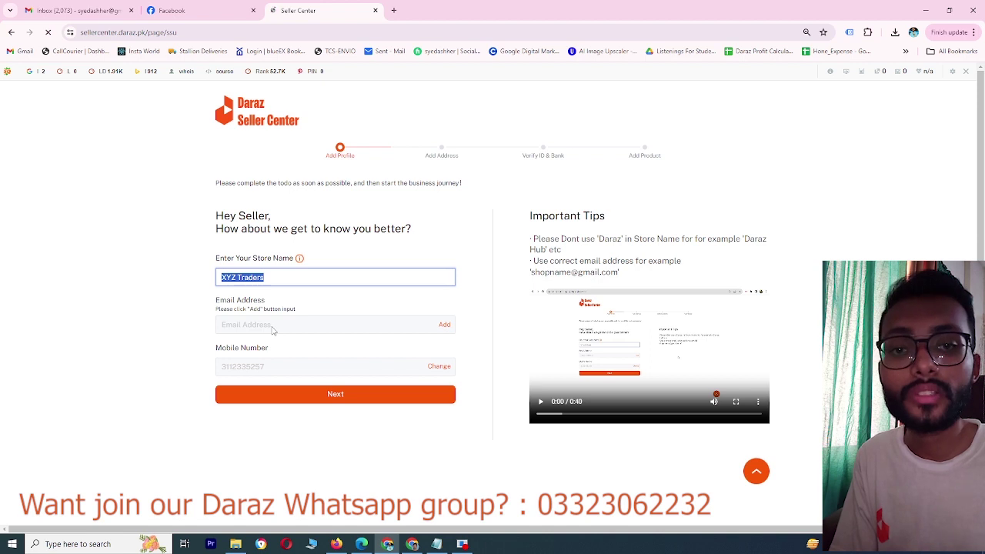
left_click(304, 322)
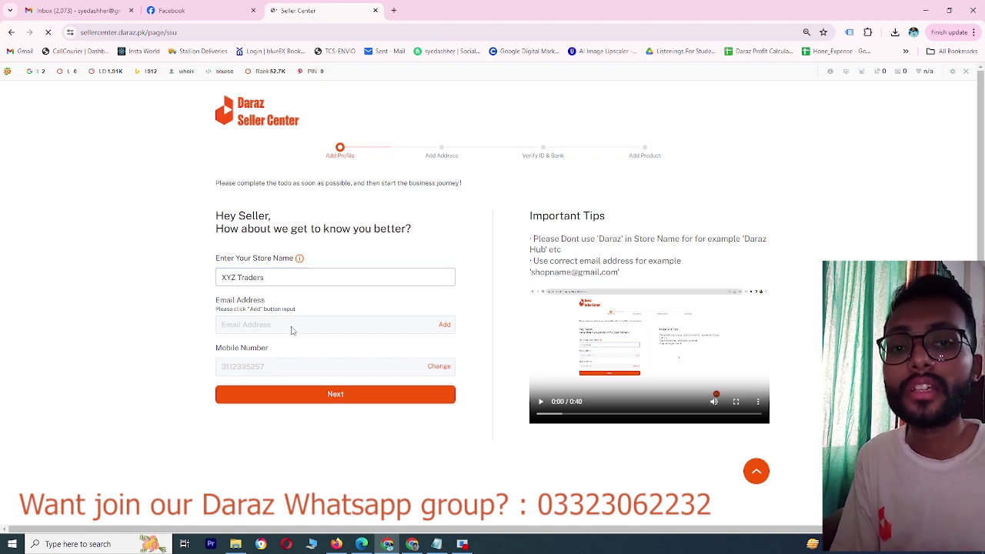
left_click(441, 155)
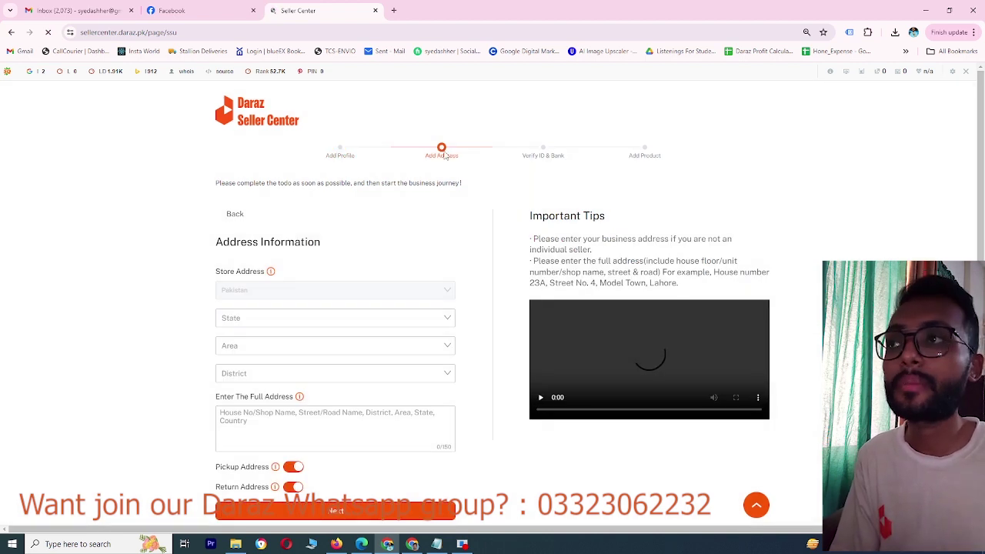
left_click(340, 151)
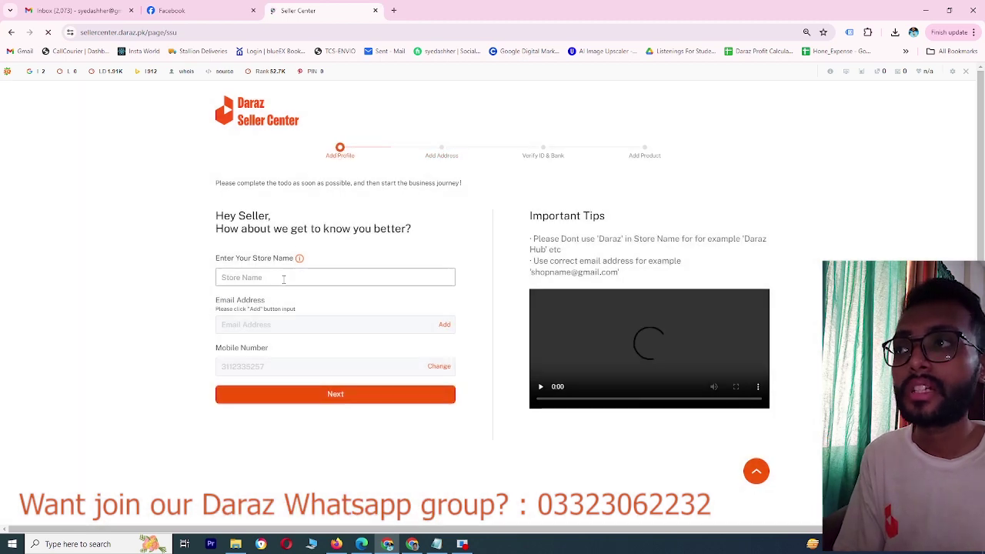
left_click(282, 279)
left_click(275, 328)
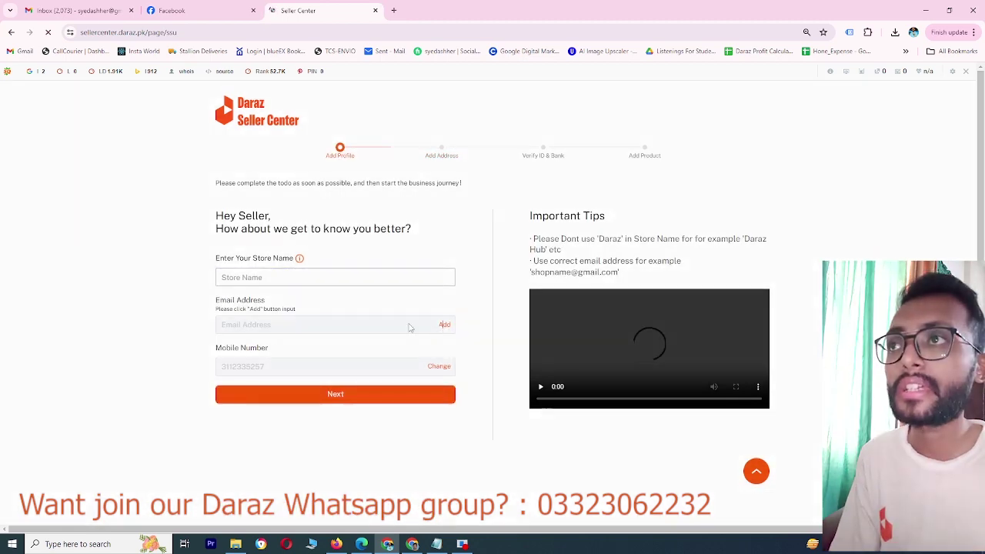
left_click(445, 325)
left_click(407, 296)
left_click(383, 332)
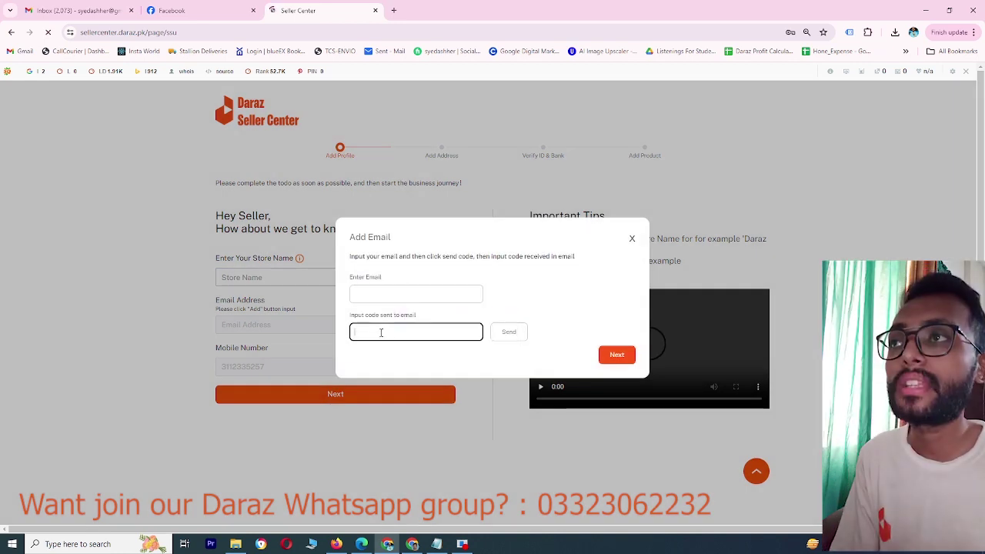
left_click(374, 297)
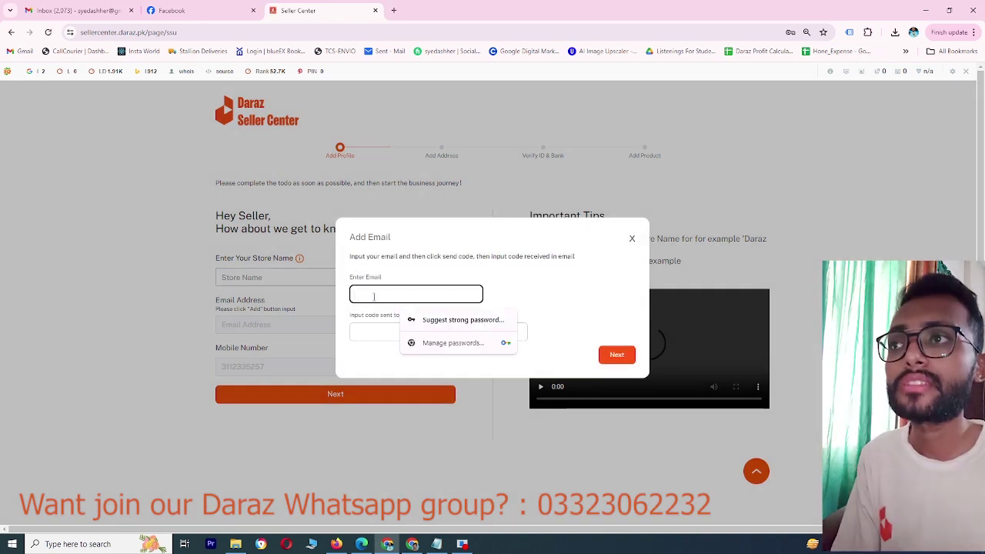
type("ashera")
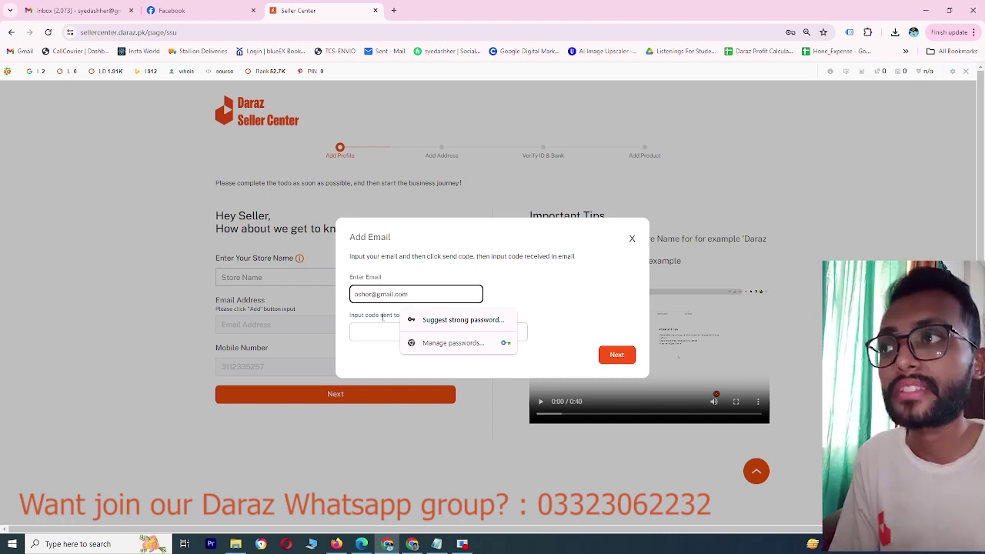
left_click(383, 329)
left_click_drag(433, 293, 394, 294)
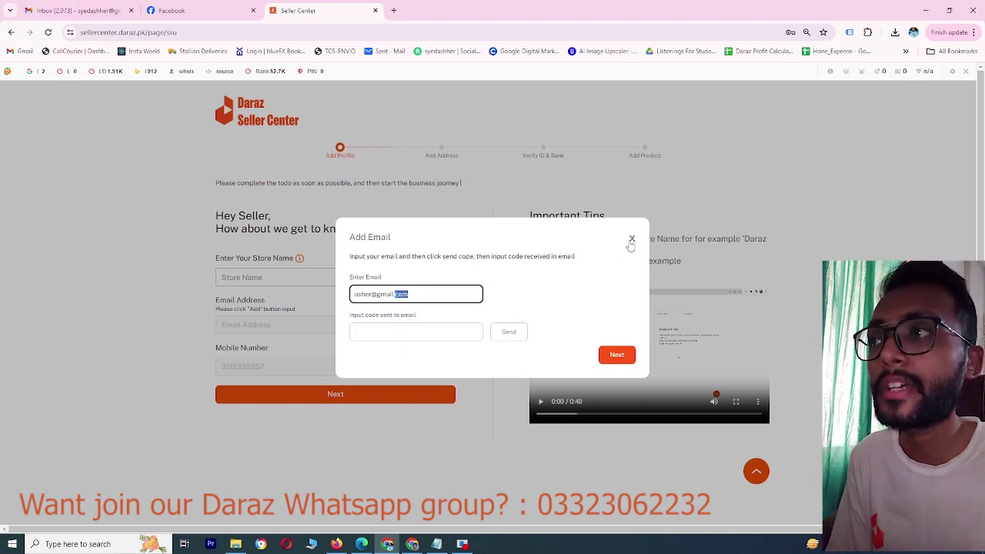
left_click(630, 241)
left_click(801, 188)
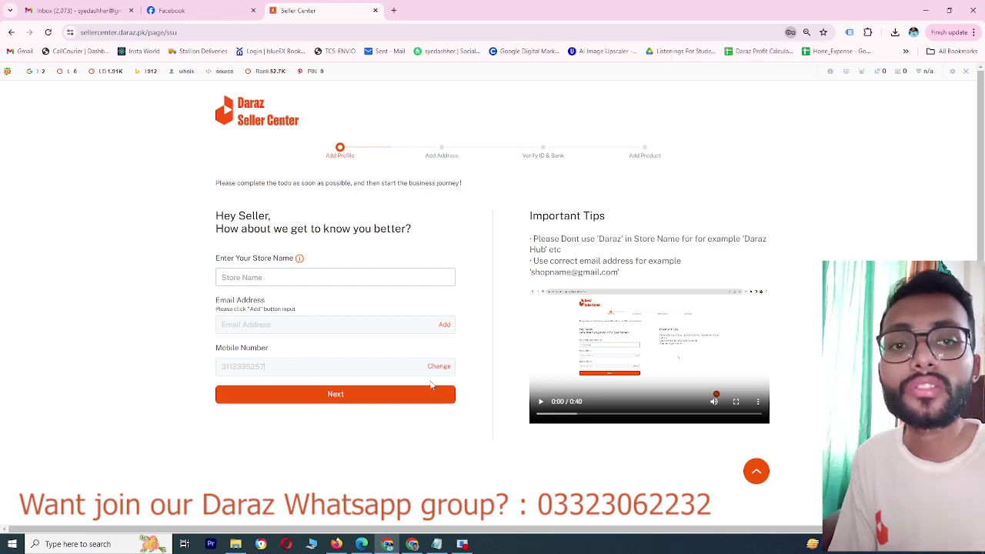
left_click(439, 366)
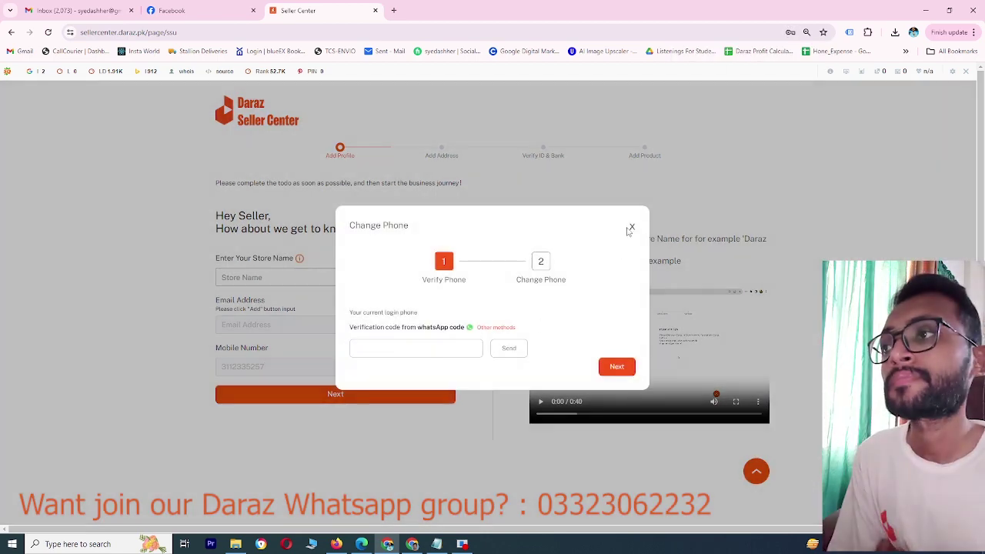
left_click(630, 228)
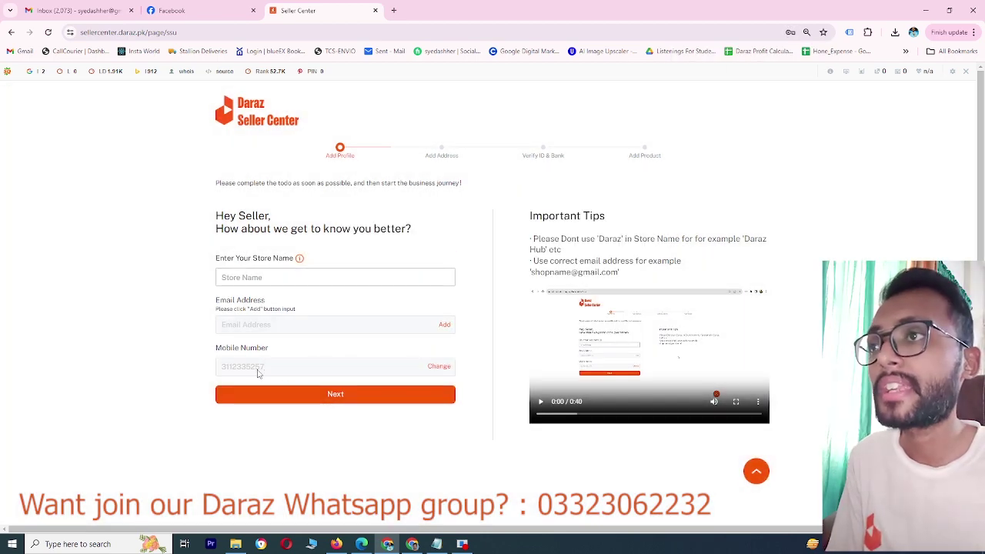
Go to the Add Address step and choose Sindh as the state.
left_click(450, 147)
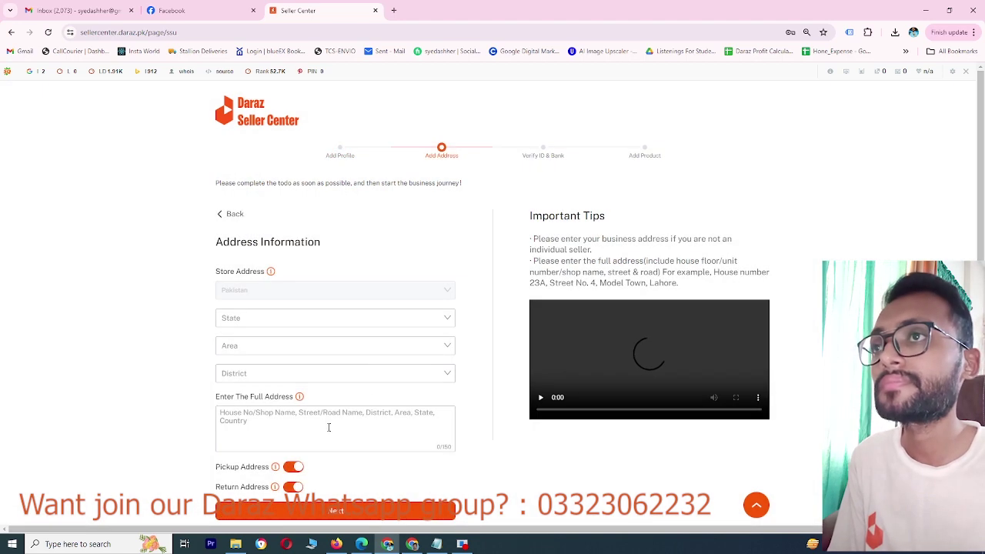
left_click(255, 317)
scroll(254, 317, "down", 1)
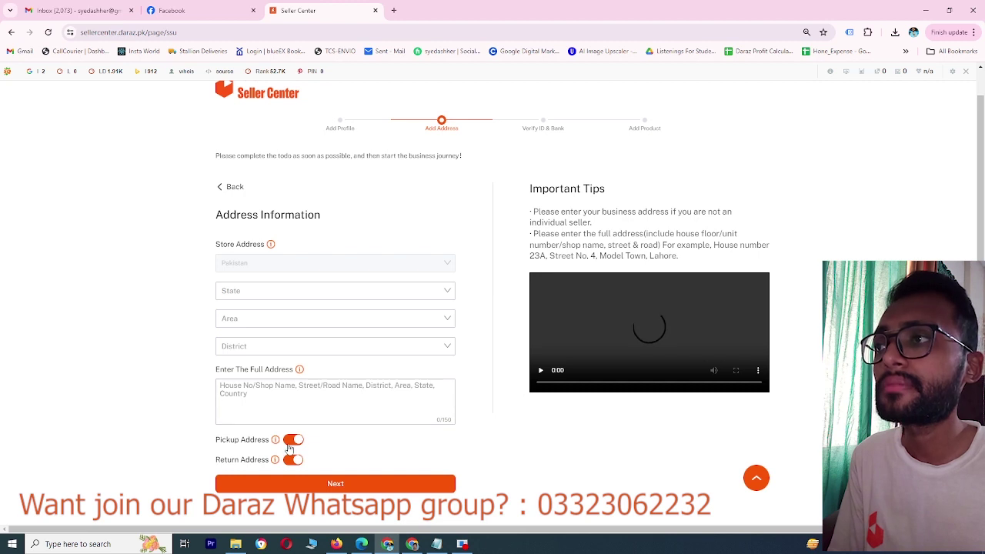
left_click(278, 345)
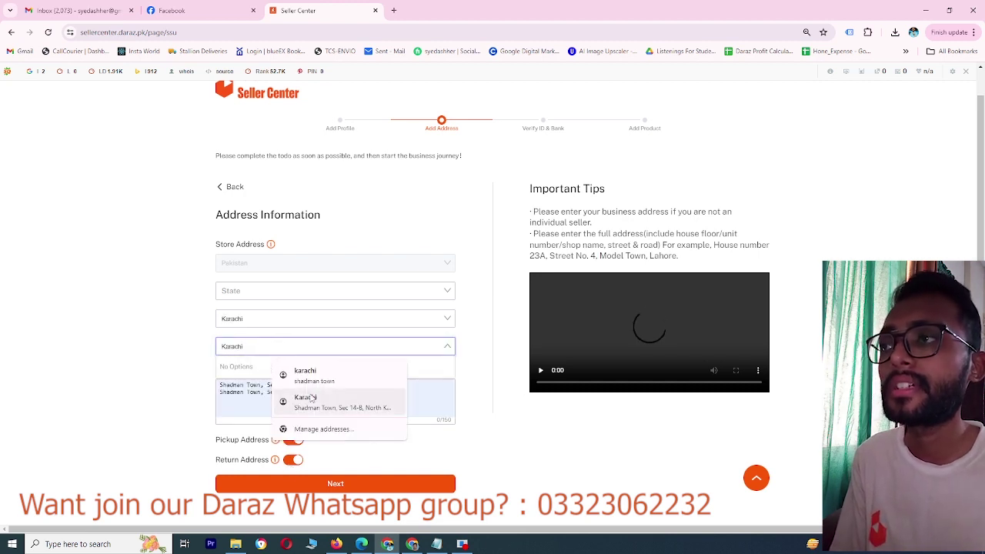
left_click(183, 377)
left_click(263, 319)
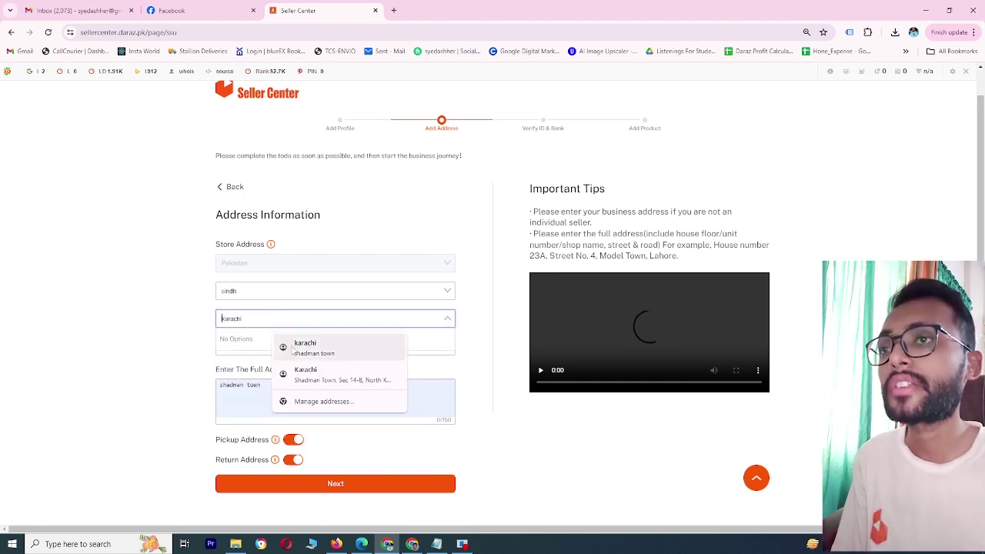
left_click(182, 326)
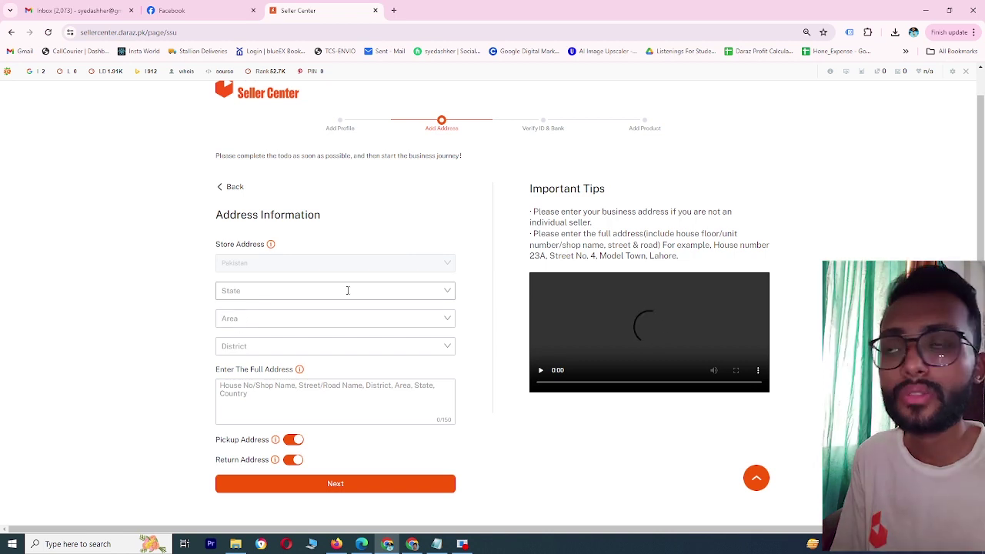
left_click(282, 321)
left_click(335, 290)
left_click(240, 413)
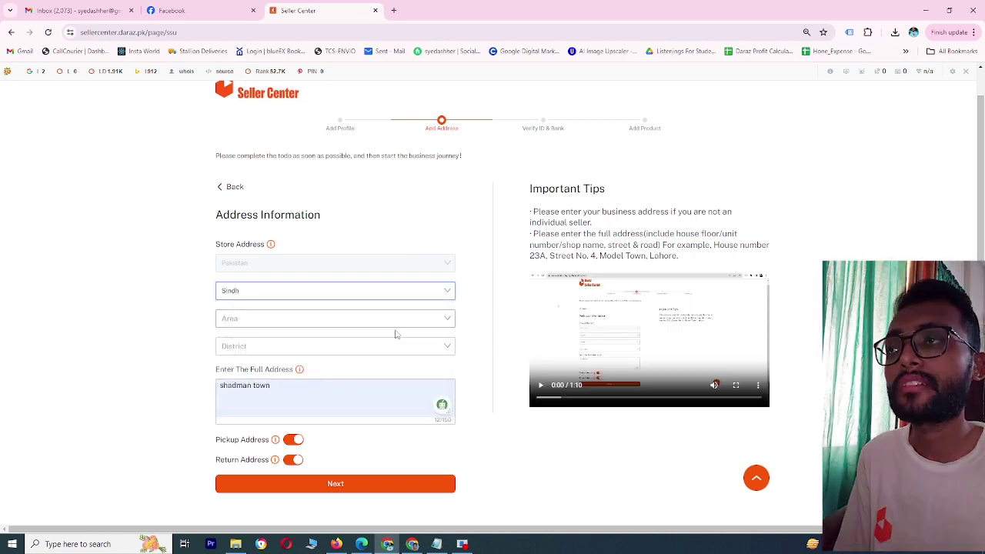
Choose Karachi-BufferZone as the area and Sector 15 B as the district.
left_click(335, 318)
scroll(336, 396, "down", 5)
type("kara")
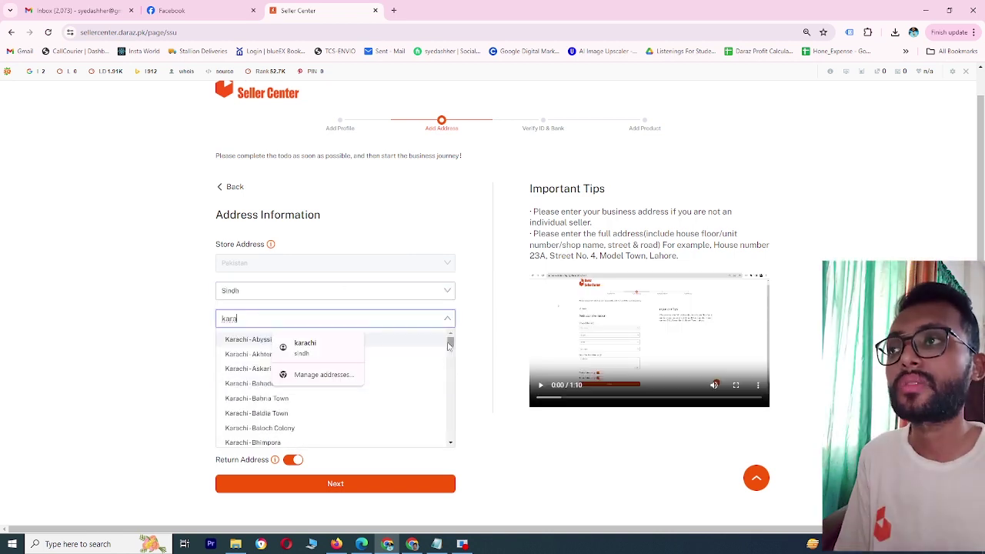
left_click(254, 383)
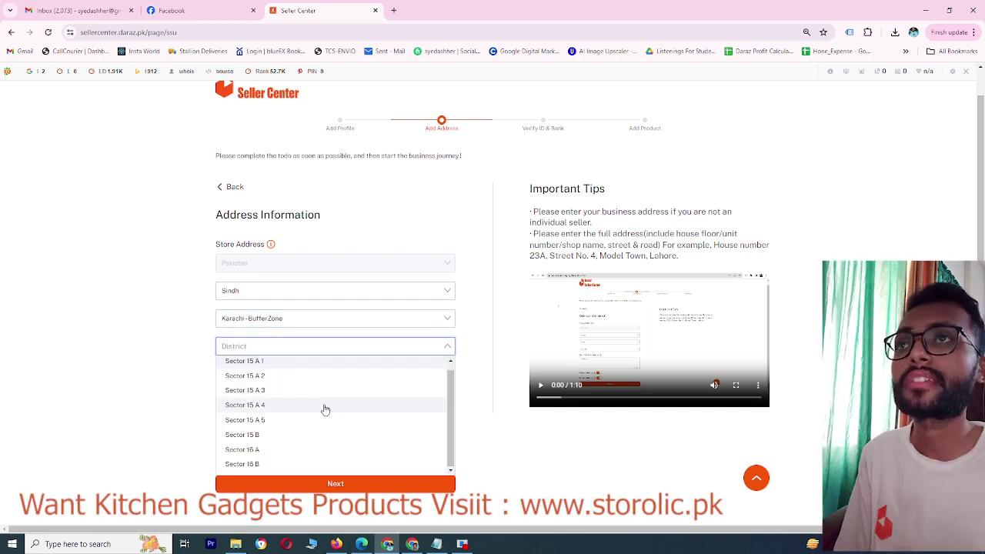
left_click(266, 435)
Clear the autofilled full address and start retyping the street address.
key("BackSpace")
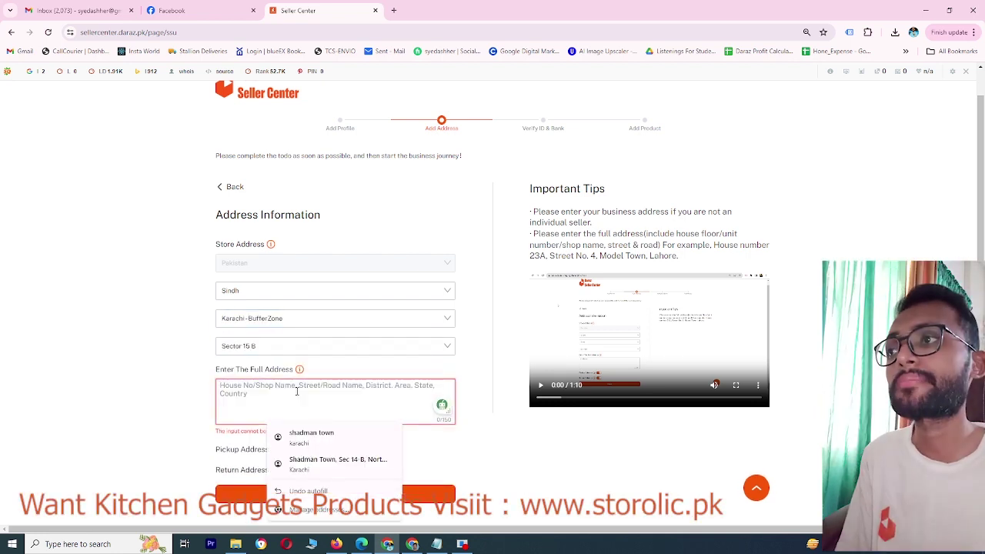
type("H")
type("oor")
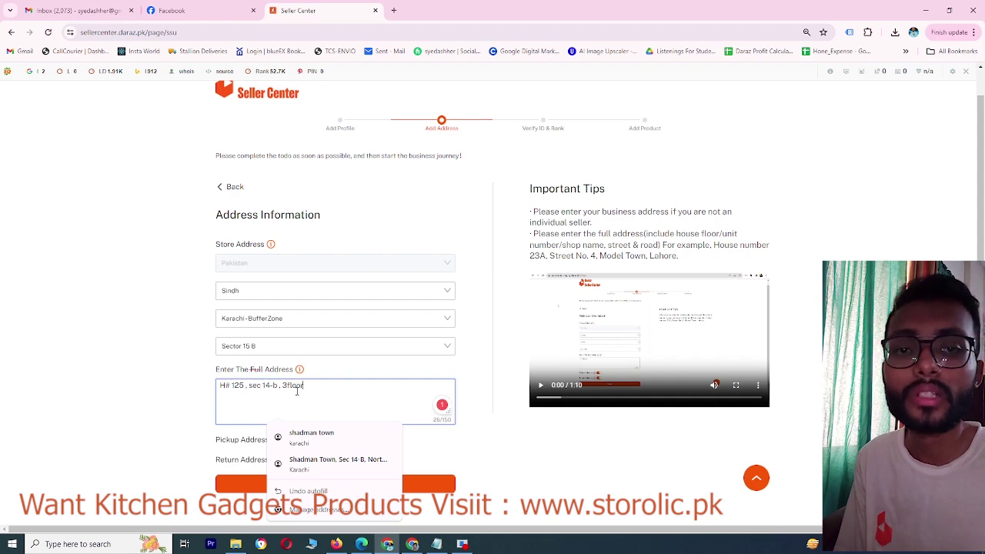
key("ctrl+a")
key("BackSpace")
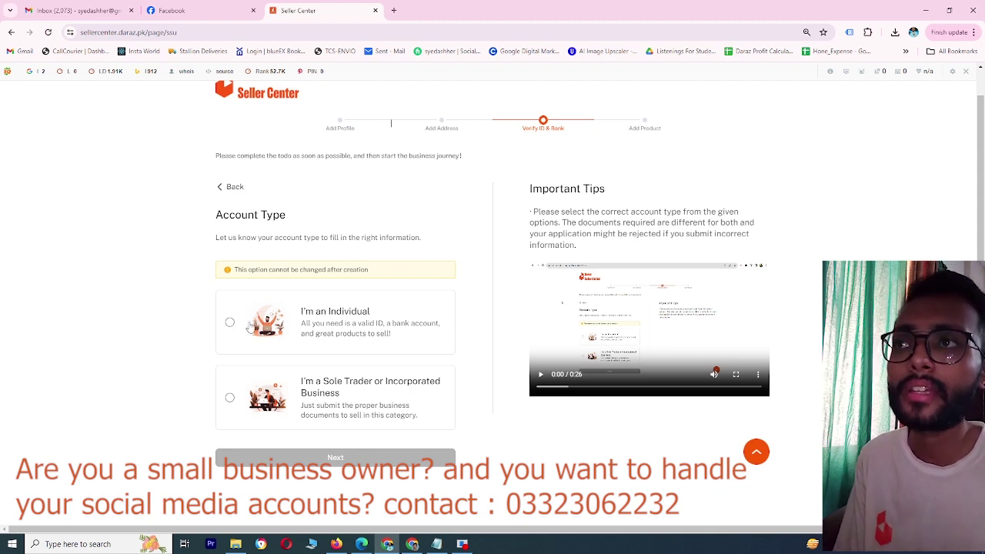
Select the 'I'm an Individual' account type and continue to the ID & Bank form.
left_click(231, 324)
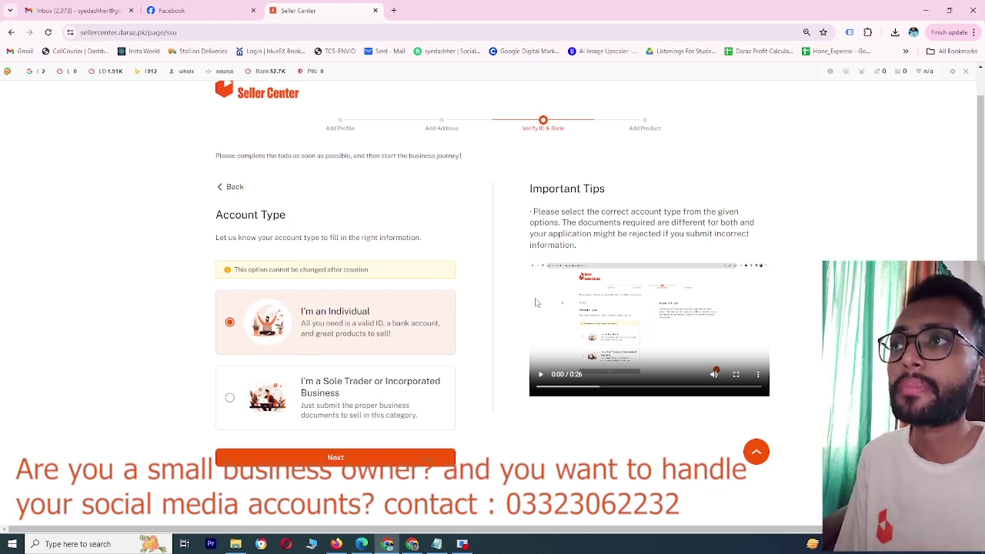
key("F5")
left_click(239, 325)
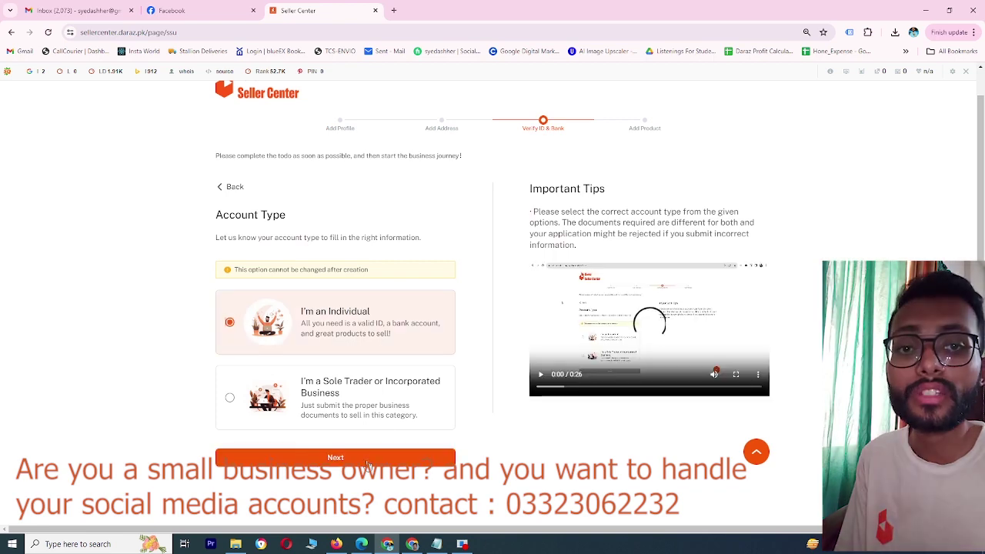
left_click(369, 457)
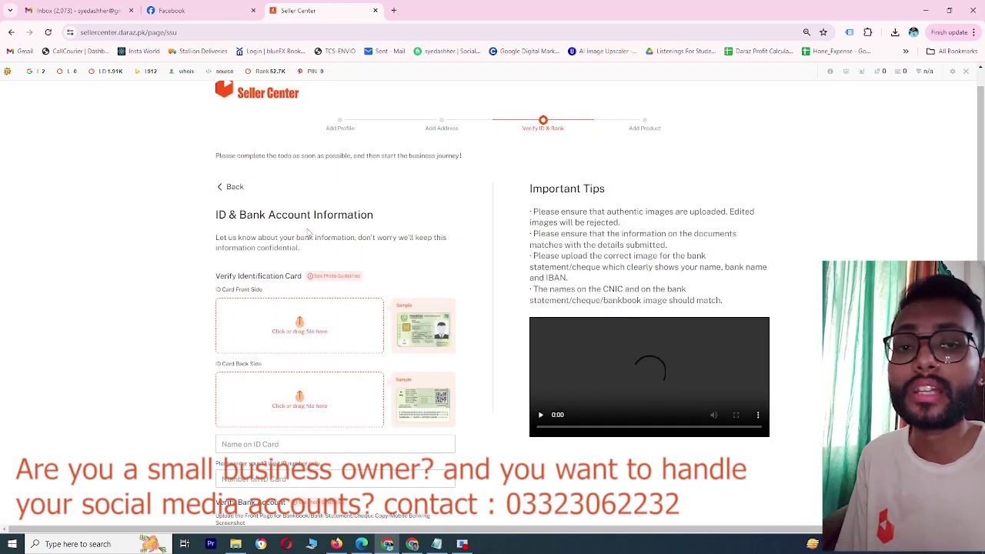
Fill the ID card name from autofill and enter the 13-digit ID card number.
scroll(304, 231, "down", 1)
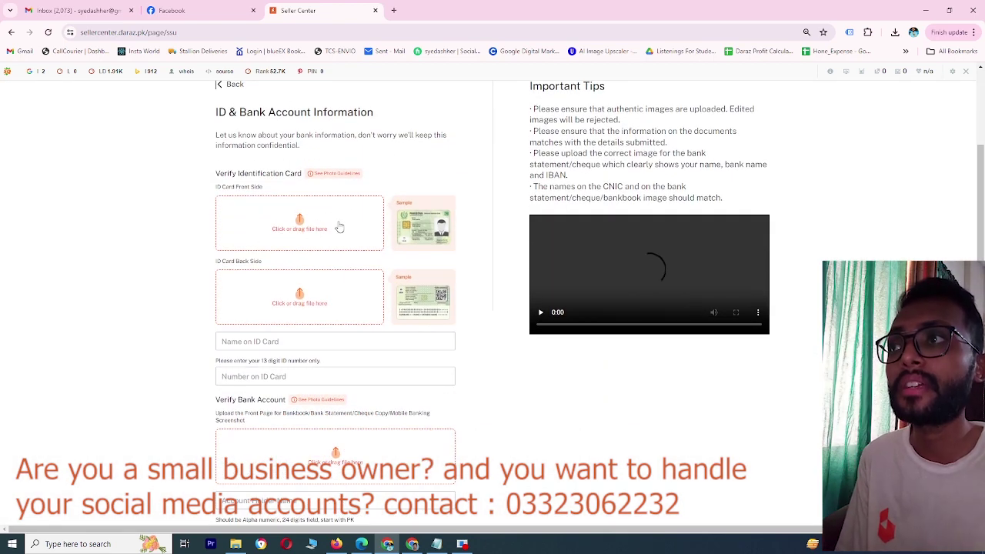
left_click_drag(214, 186, 266, 189)
left_click_drag(215, 262, 265, 263)
scroll(280, 264, "down", 1)
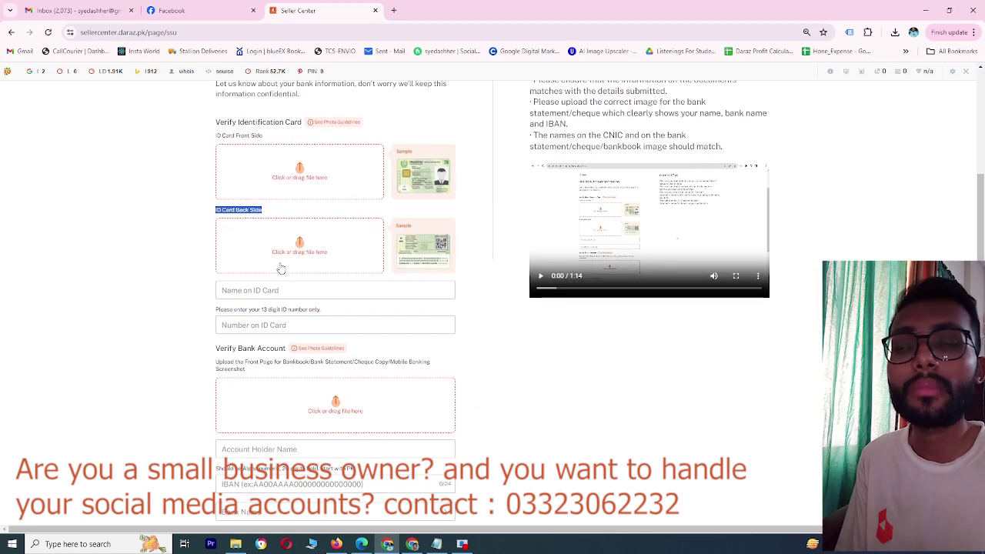
left_click(280, 290)
left_click(306, 316)
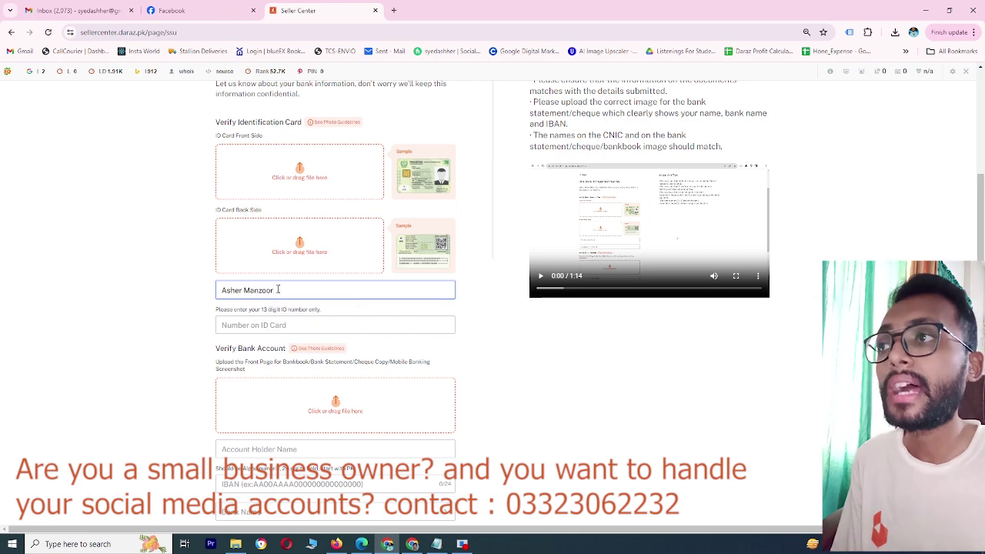
left_click(264, 291)
key("Tab")
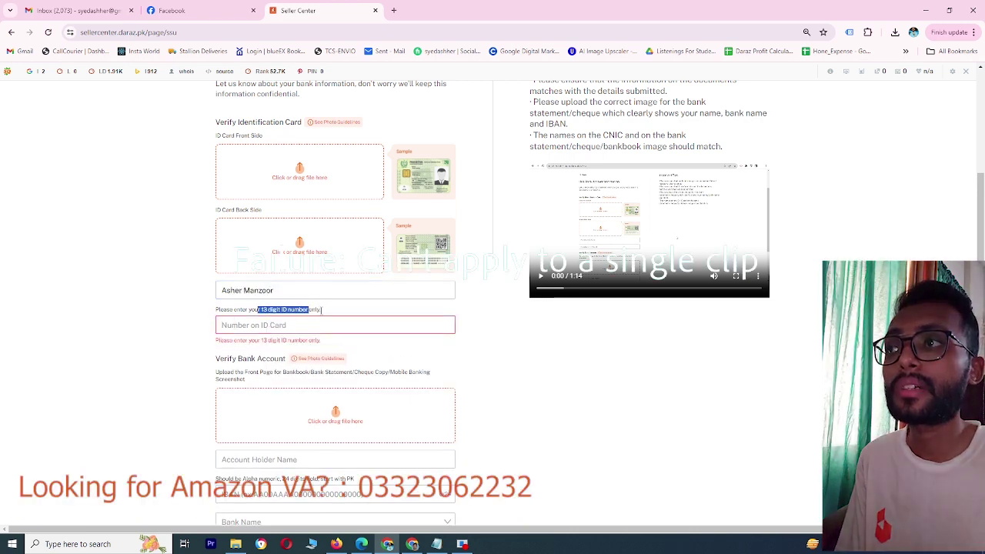
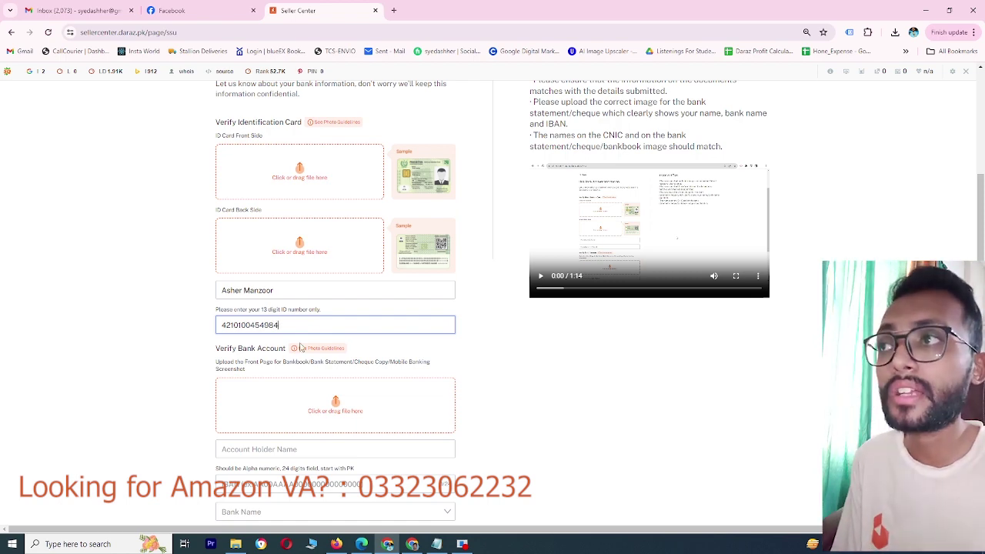
Fill the bank account holder name from the saved autofill name.
scroll(300, 348, "down", 1)
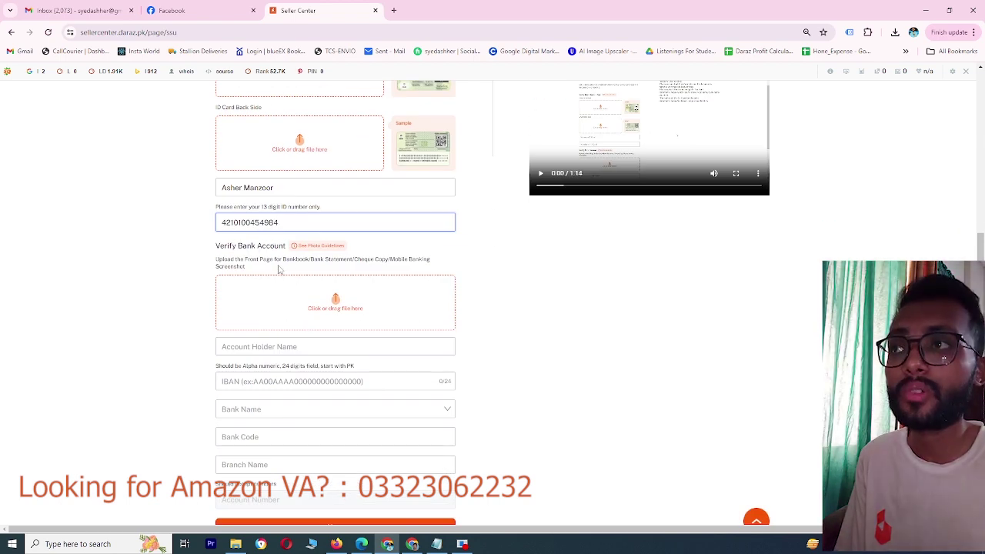
left_click_drag(355, 259, 387, 259)
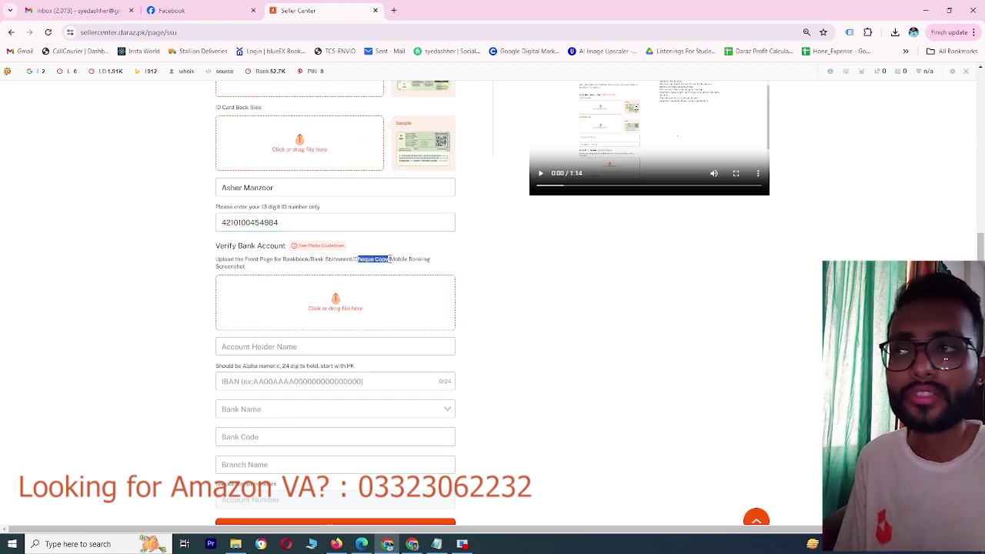
scroll(314, 339, "down", 1)
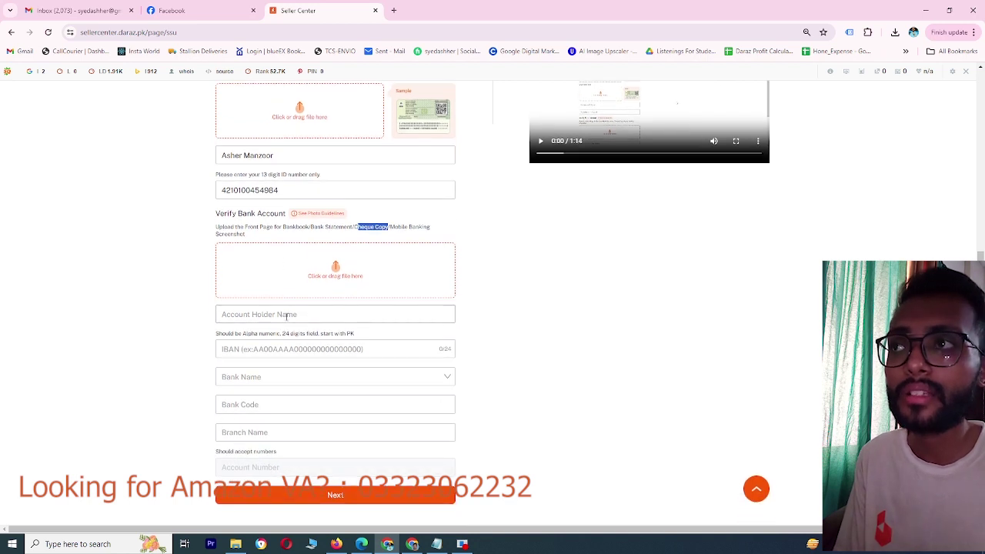
left_click(271, 306)
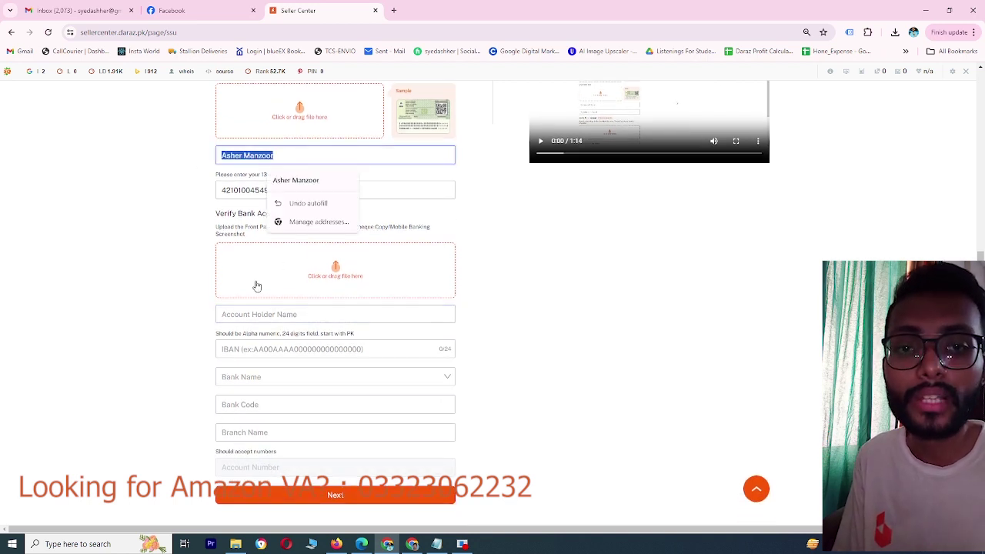
left_click(263, 310)
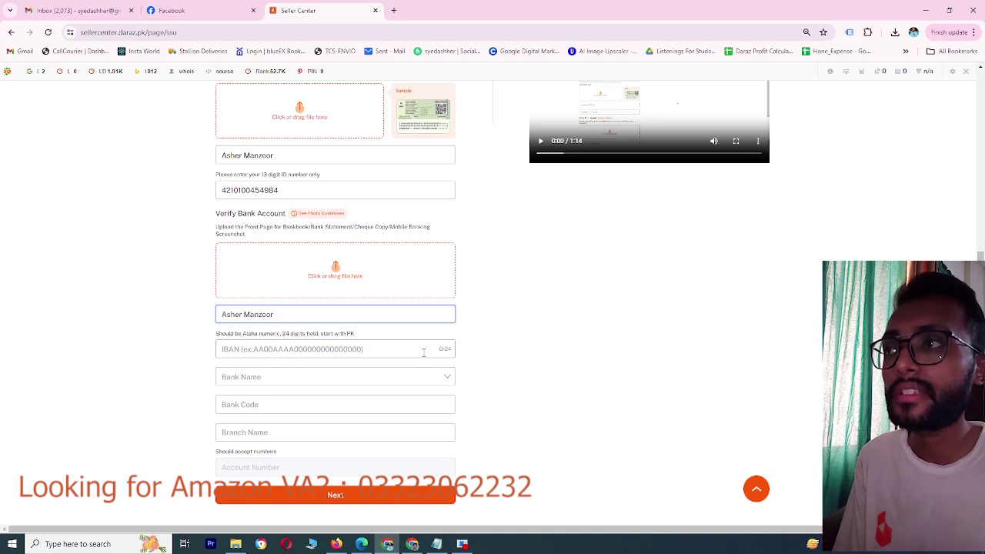
left_click(378, 349)
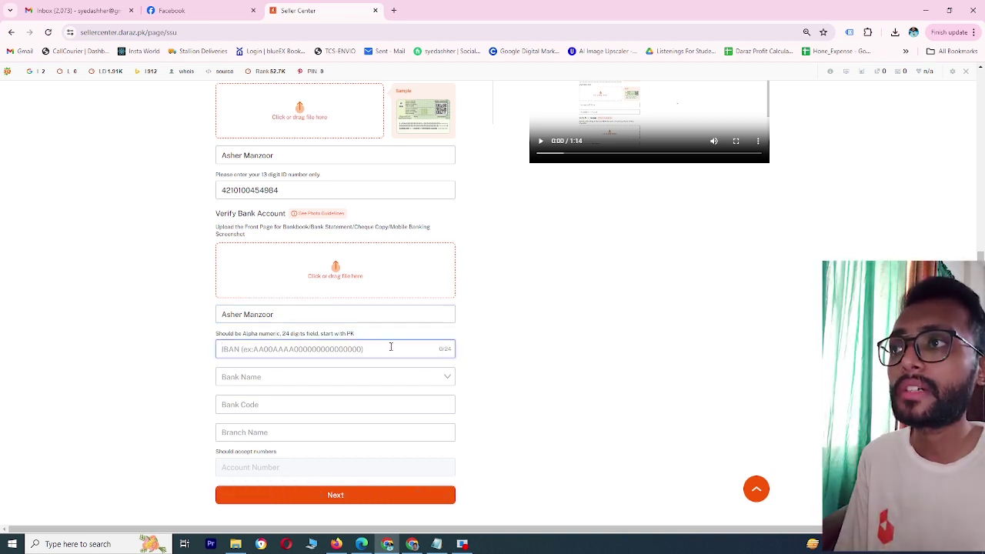
Choose MEEZAN BANK LIMITED as the bank and set the branch to FB area.
left_click(411, 379)
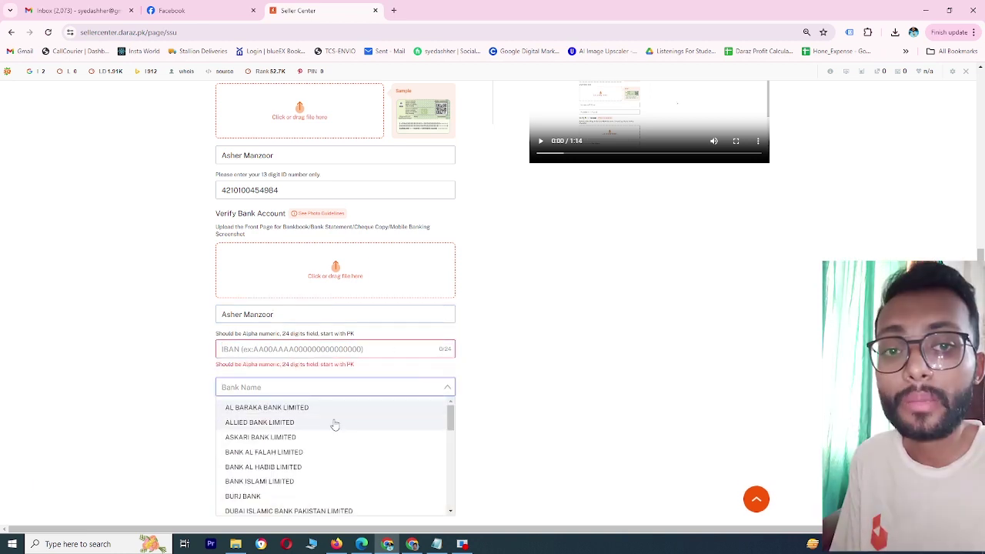
scroll(331, 431, "down", 3)
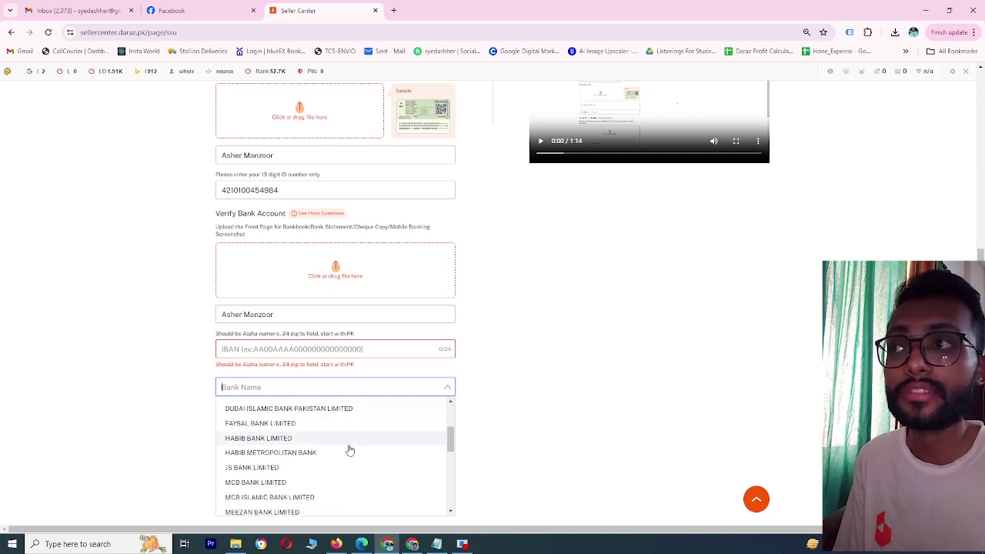
scroll(350, 450, "down", 3)
left_click(281, 409)
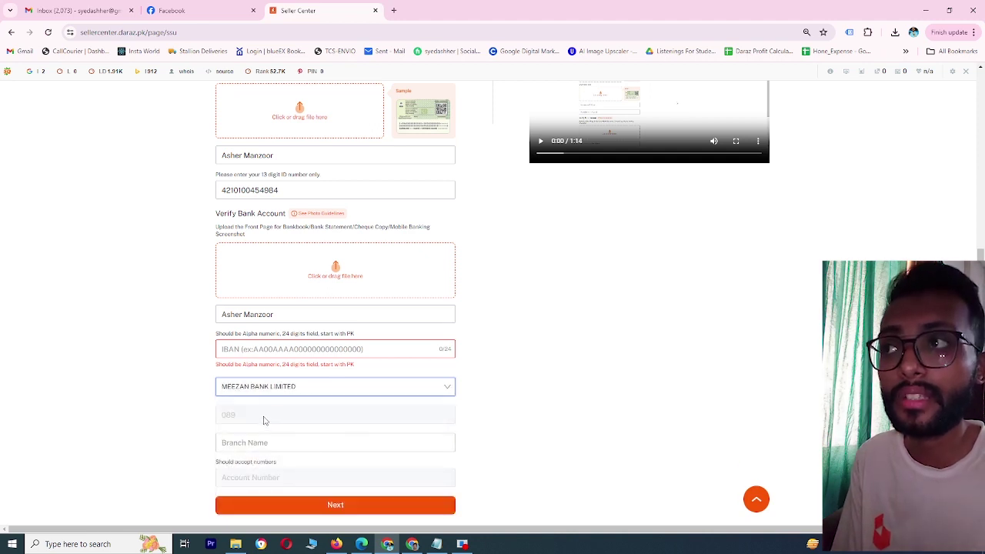
scroll(262, 400, "down", 1)
left_click(265, 338)
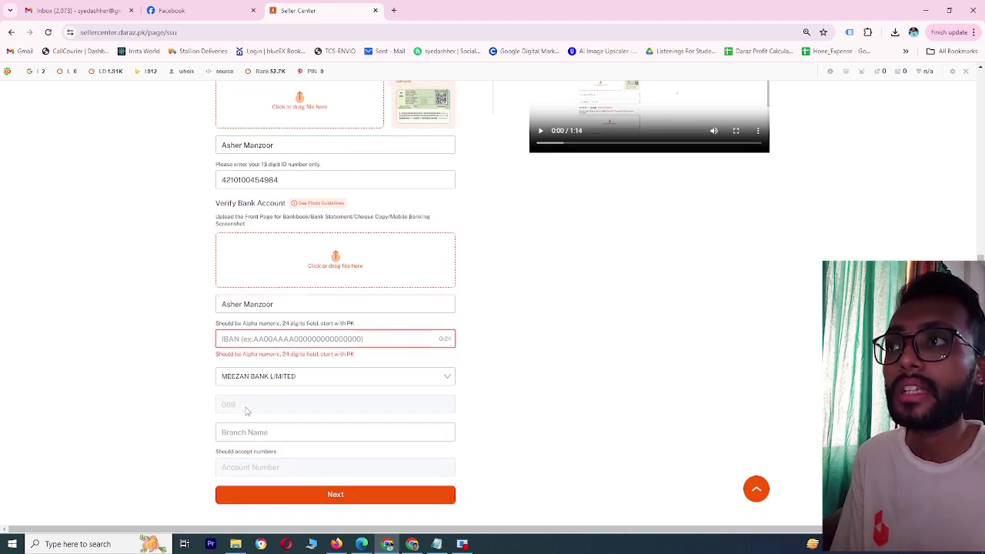
left_click(256, 432)
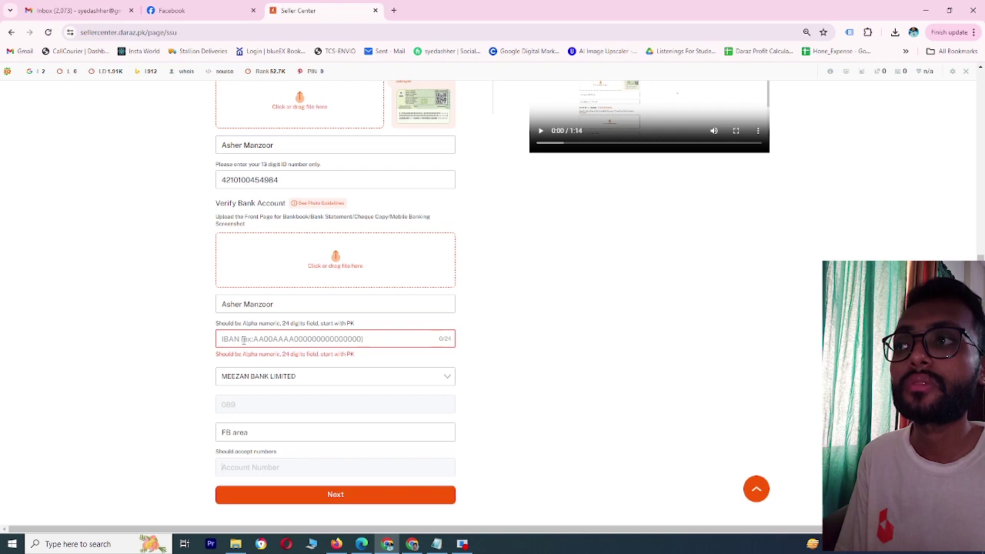
left_click(338, 343)
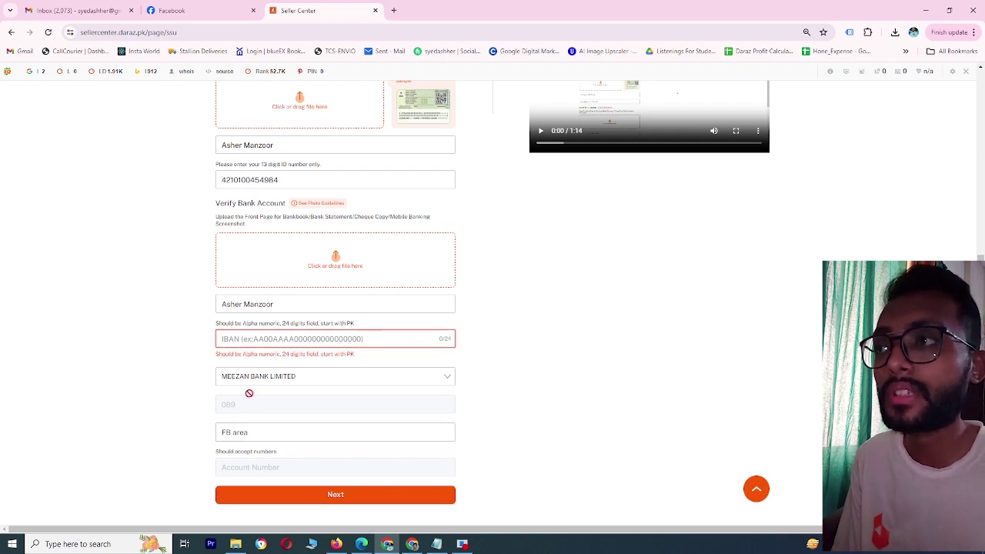
Review the ID & Bank form and play, skip ahead in, and pause the tutorial video.
scroll(264, 264, "up", 5)
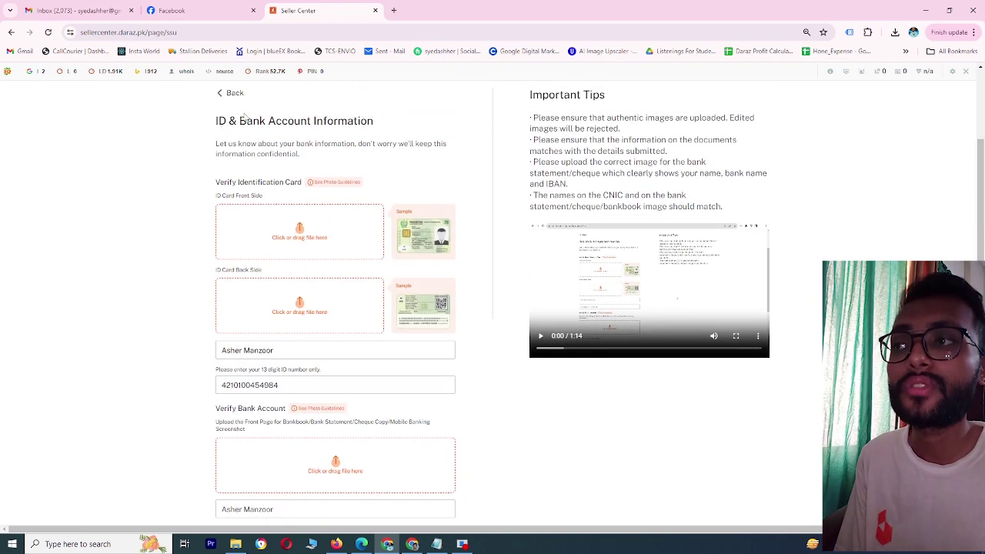
triple_click(245, 116)
scroll(406, 125, "down", 5)
scroll(464, 262, "up", 8)
scroll(575, 355, "down", 4)
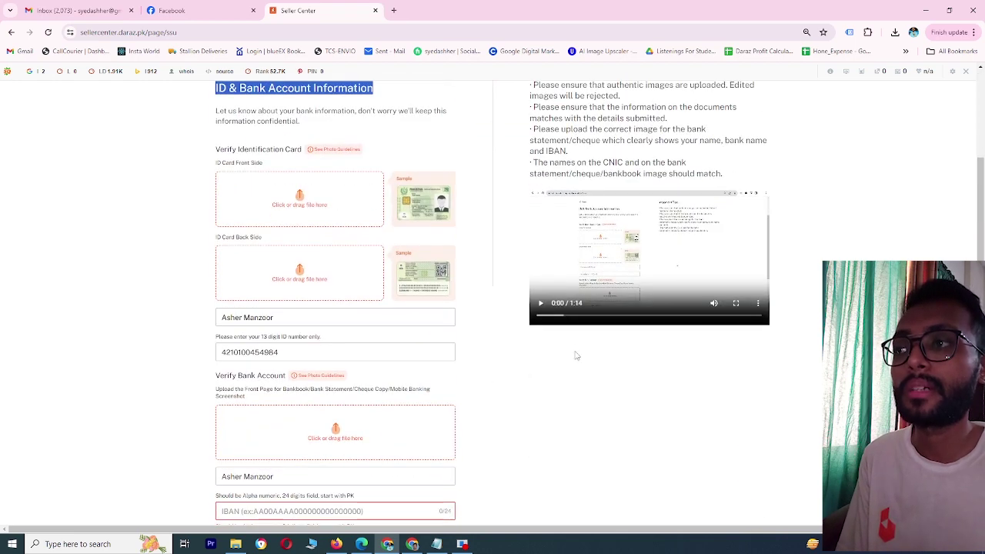
left_click(540, 304)
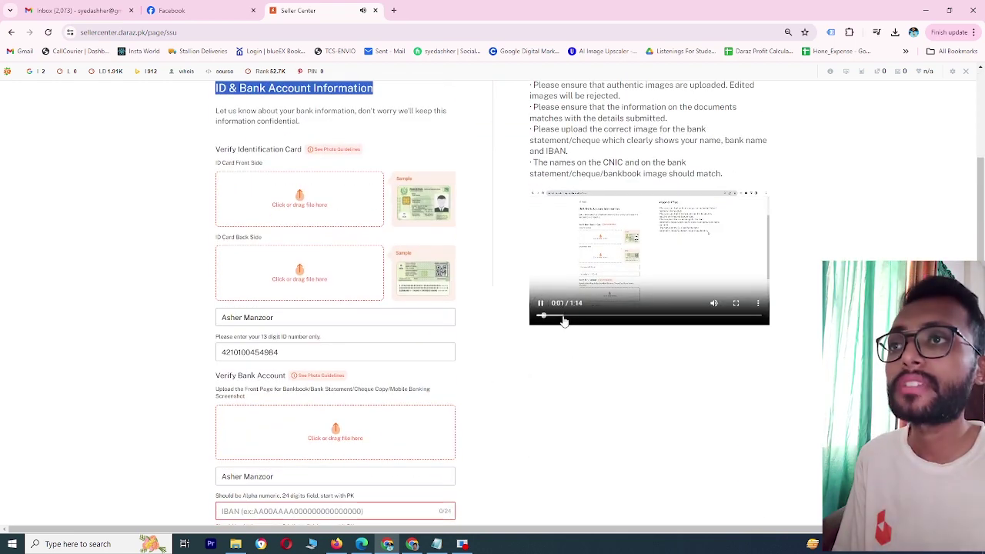
left_click(563, 316)
left_click(540, 303)
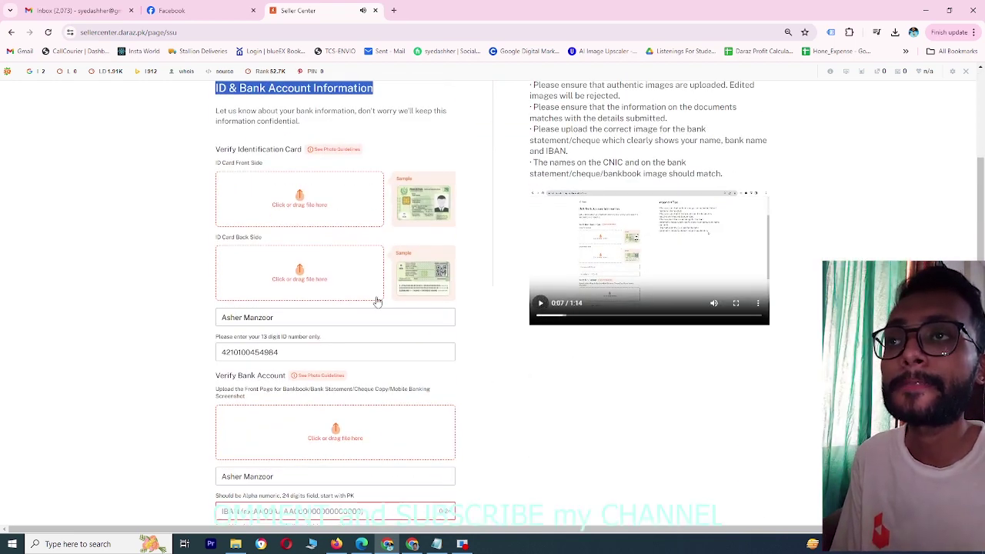
scroll(377, 301, "down", 3)
scroll(334, 455, "up", 5)
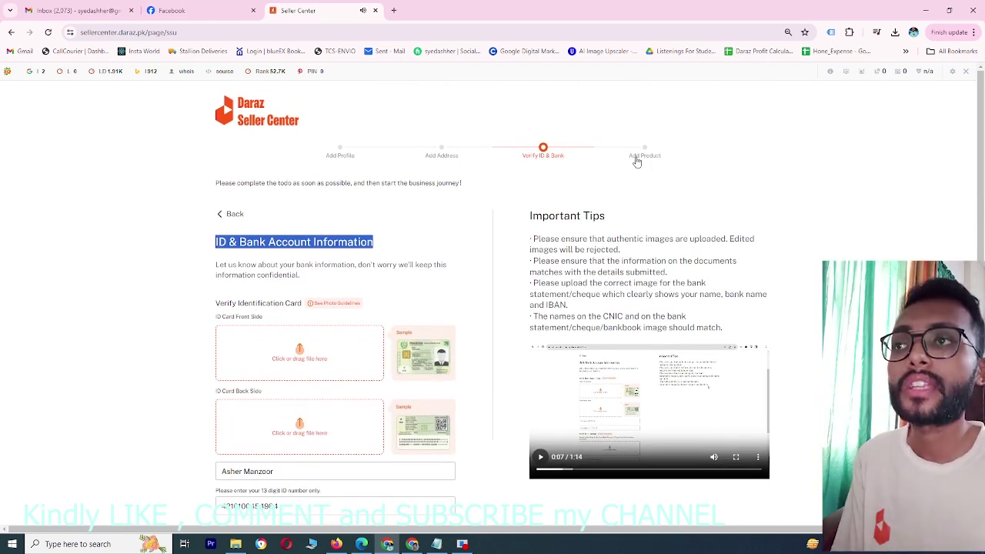
Go to the Add Product step, open Manage Products, and switch to the old-version layout.
left_click(637, 158)
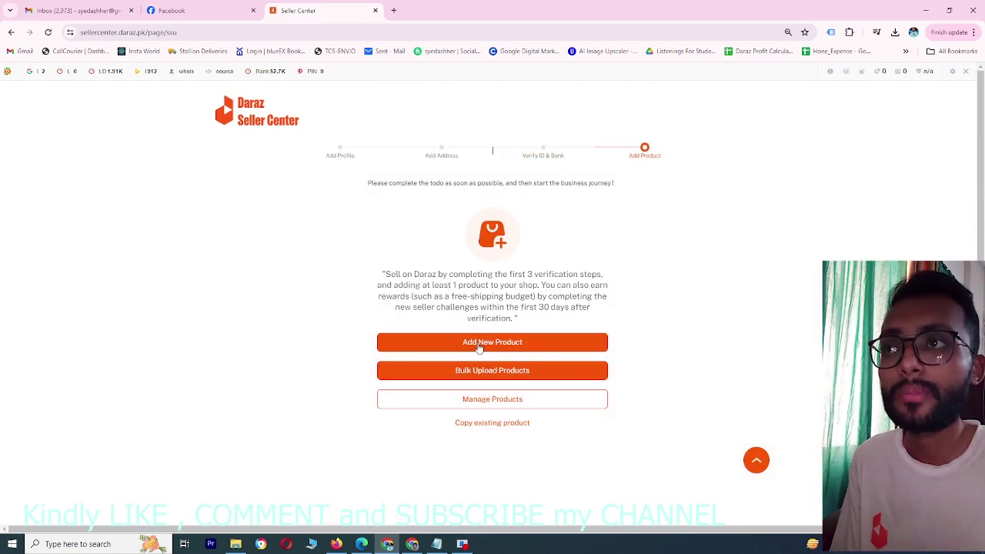
left_click_drag(526, 274, 578, 275)
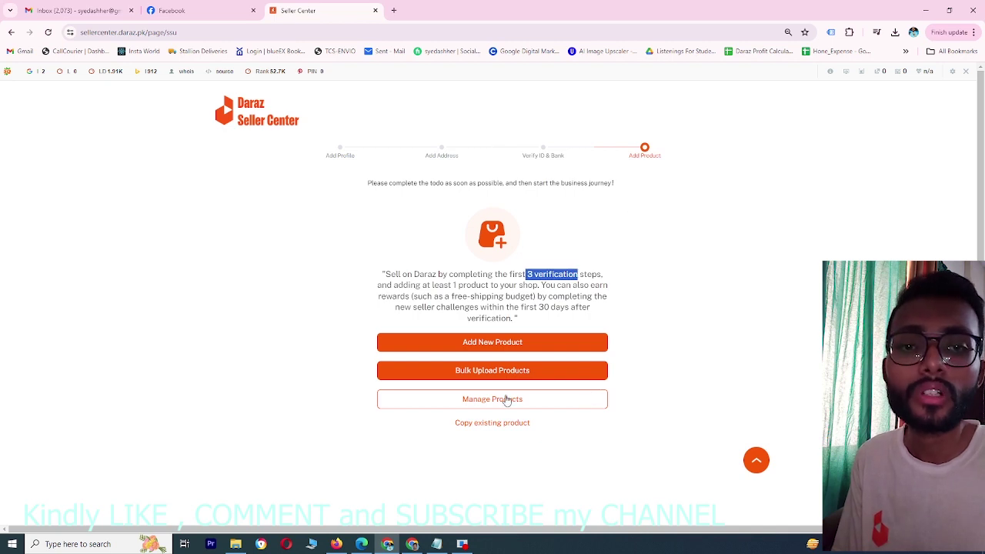
left_click(551, 401)
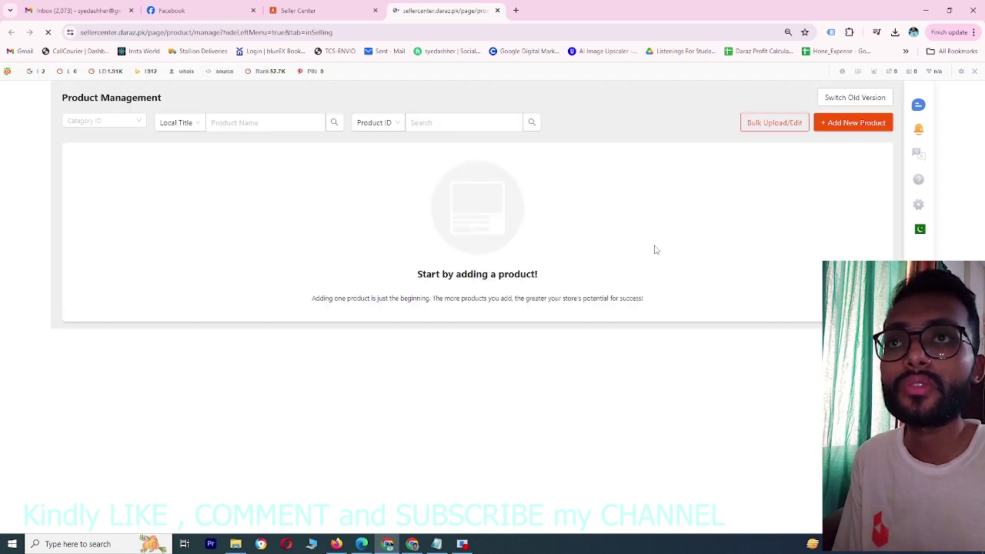
left_click_drag(587, 277, 593, 278)
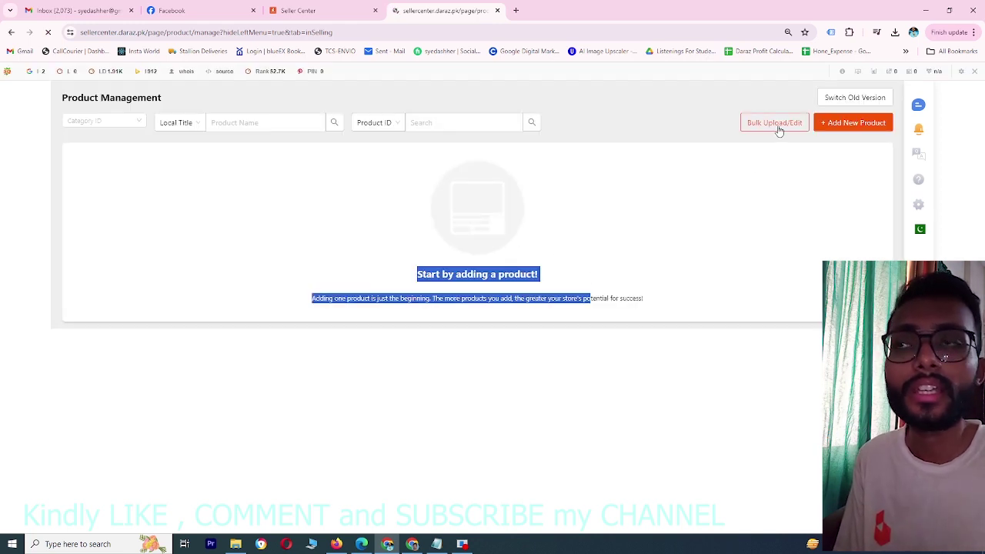
left_click(834, 100)
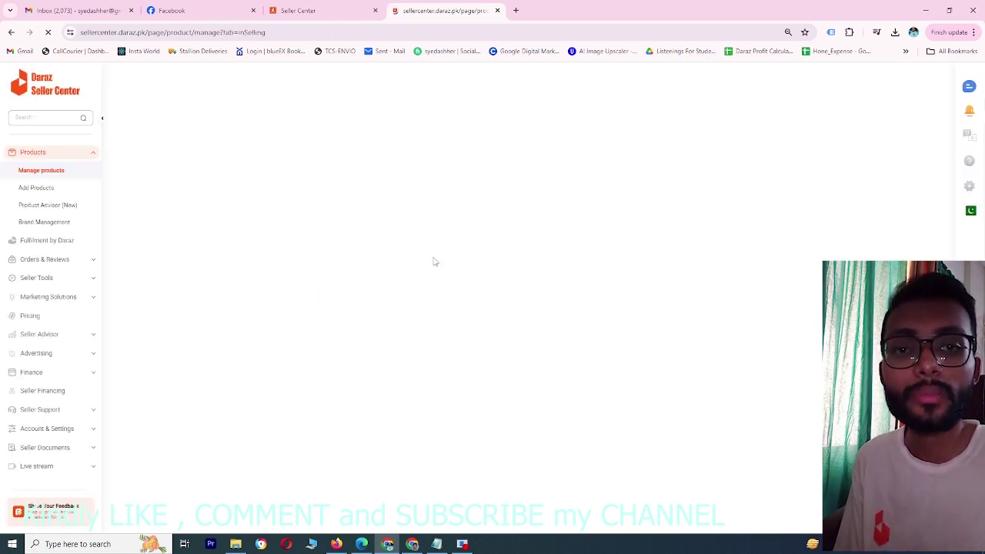